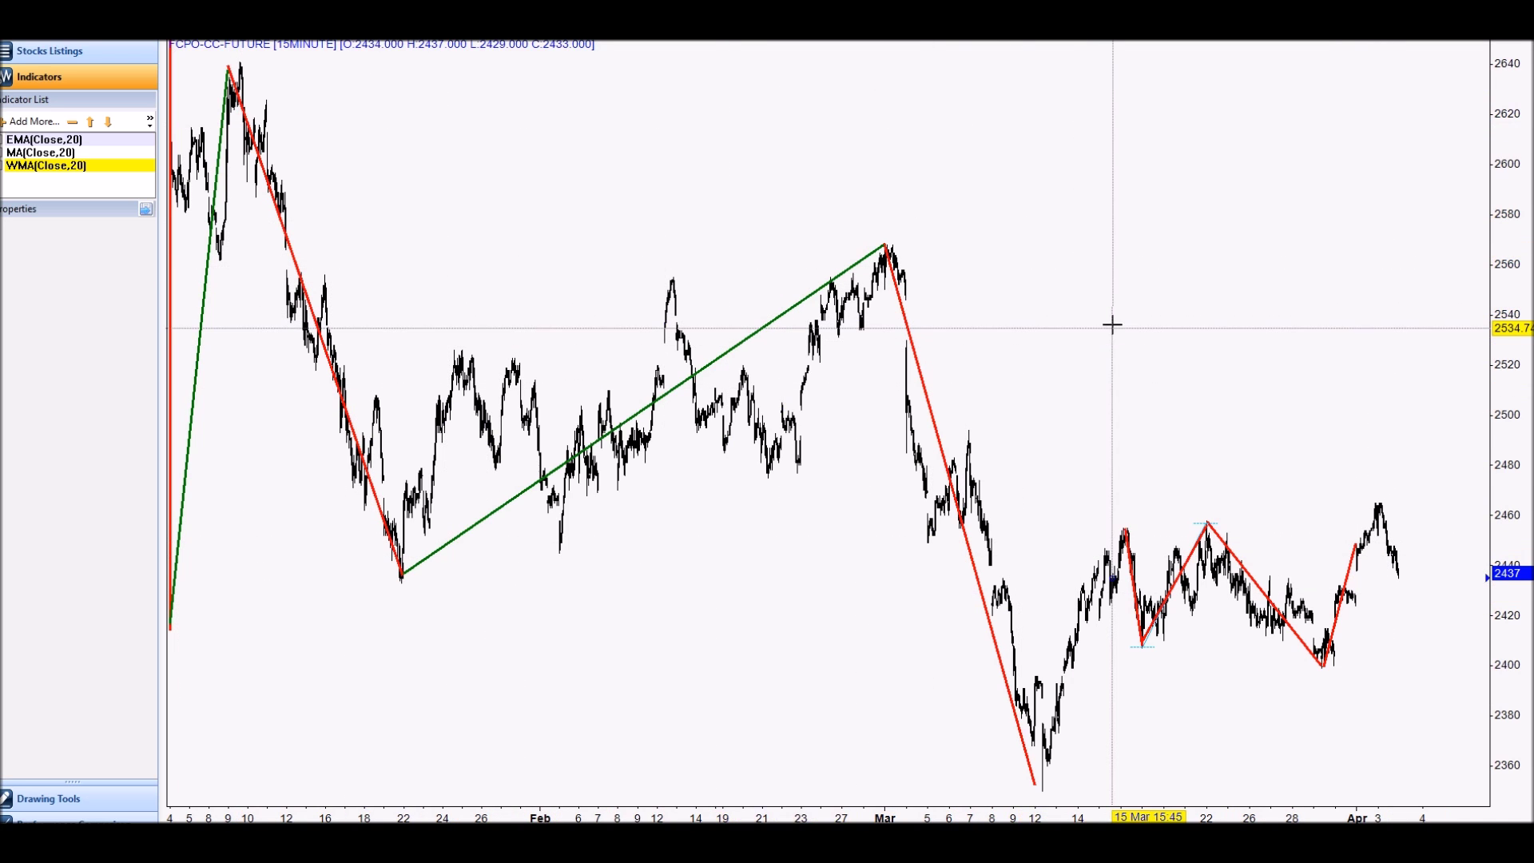
# Switch the FCPO-CC-FUTURE chart to 1-hour candles, briefly trying daily candles before returning to hourly.
pyautogui.click(120, 31)
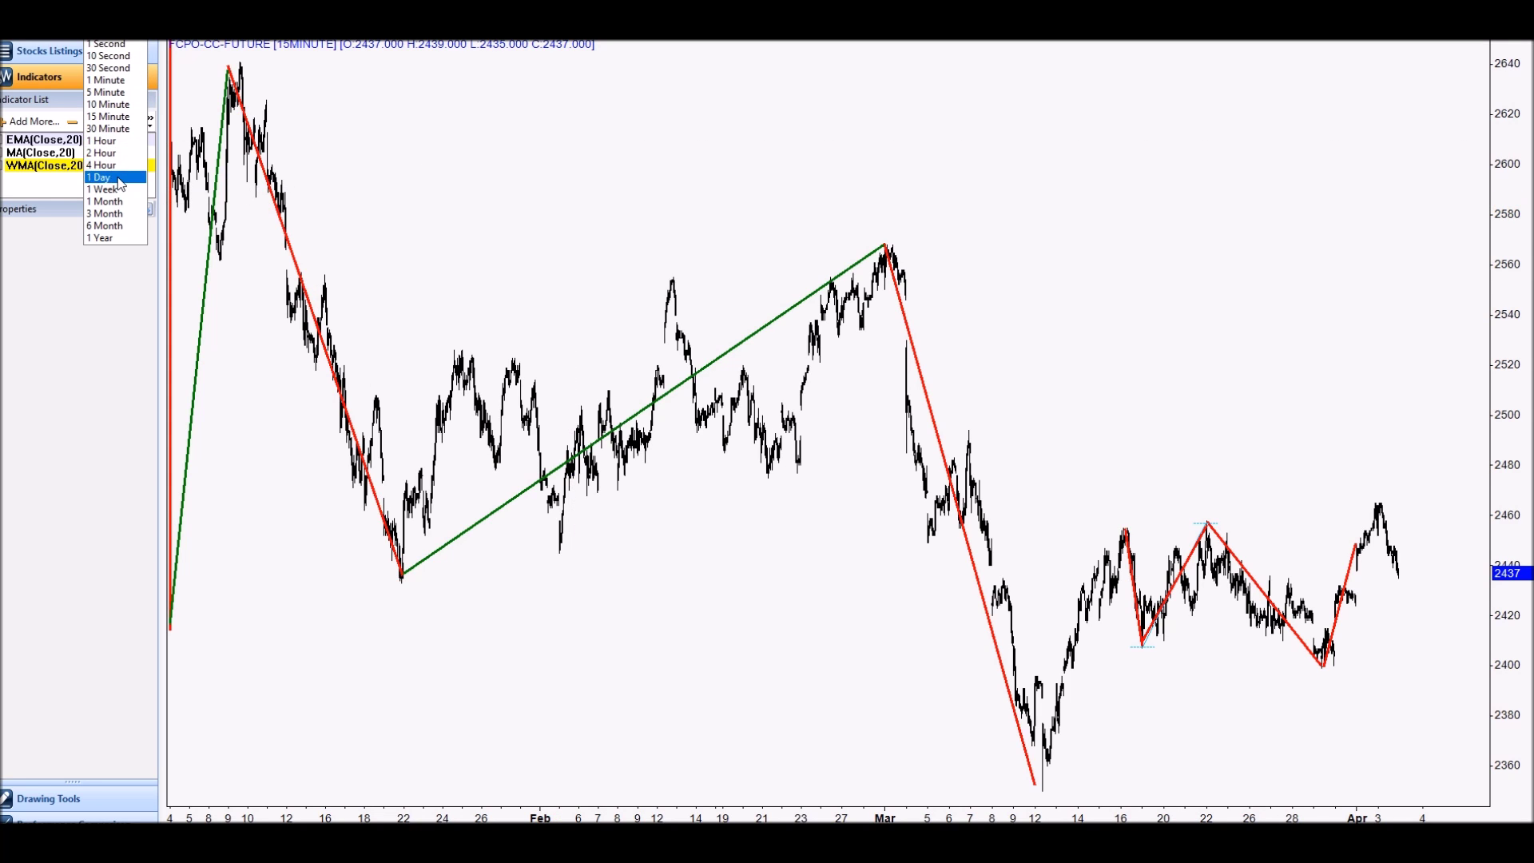
pyautogui.click(119, 142)
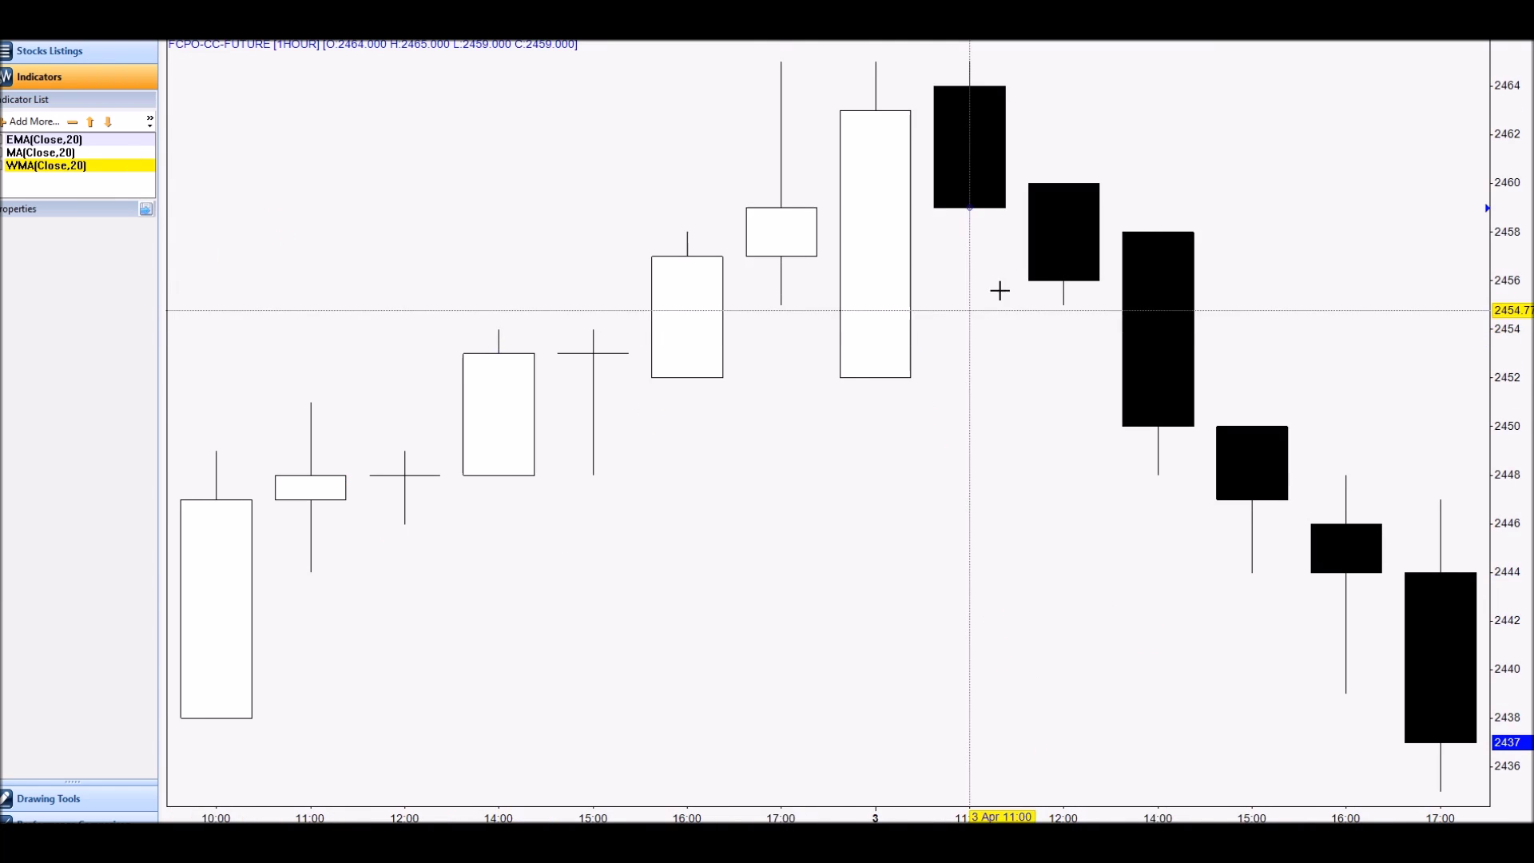
pyautogui.scroll(-5, 672, 280)
pyautogui.scroll(-6, 659, 288)
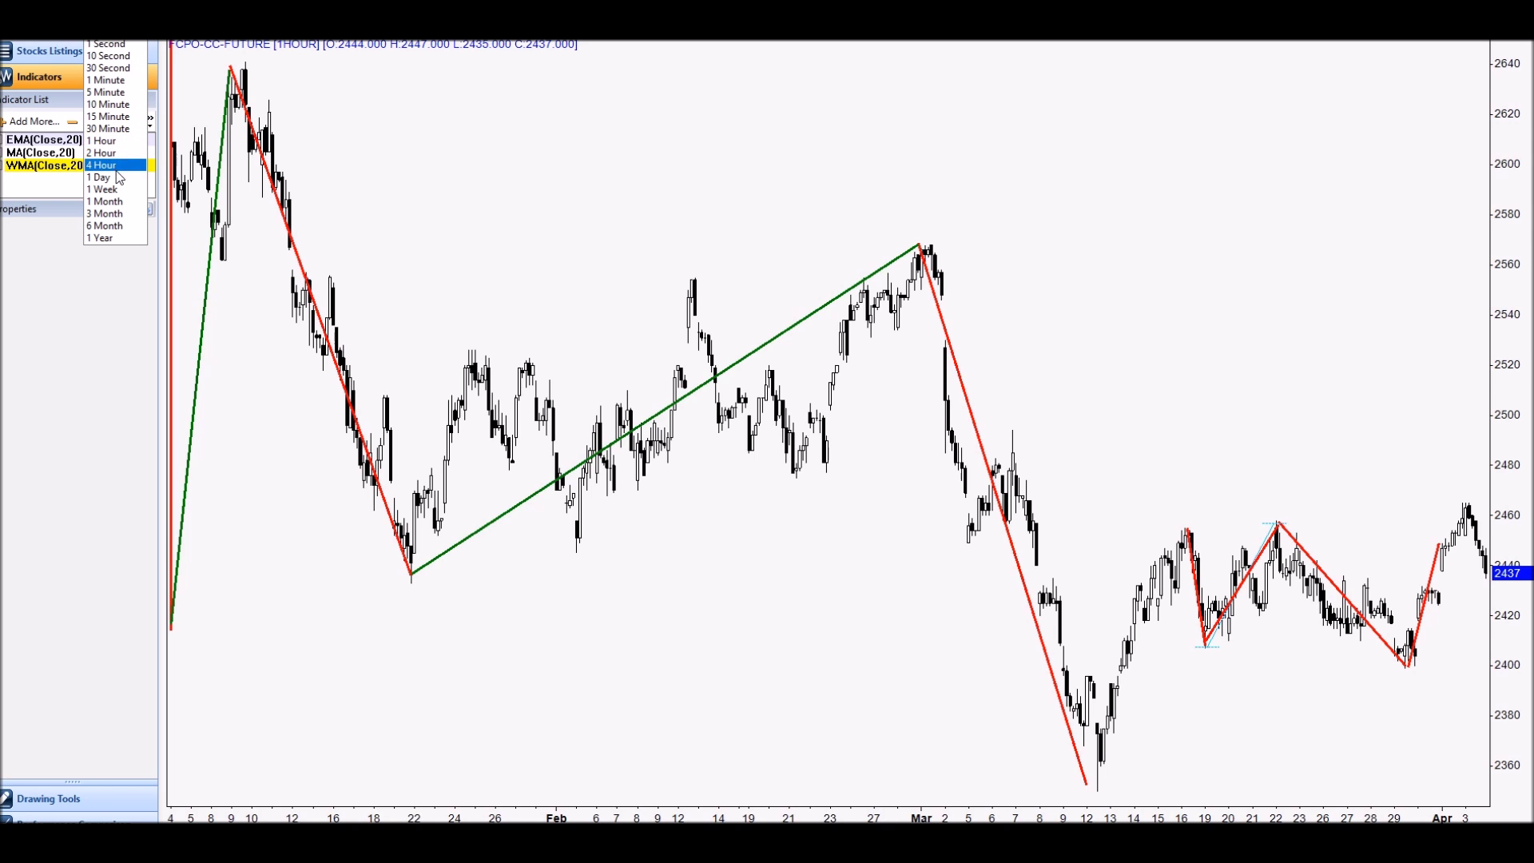
pyautogui.click(117, 180)
pyautogui.moveTo(1147, 204); pyautogui.dragTo(740, 200)
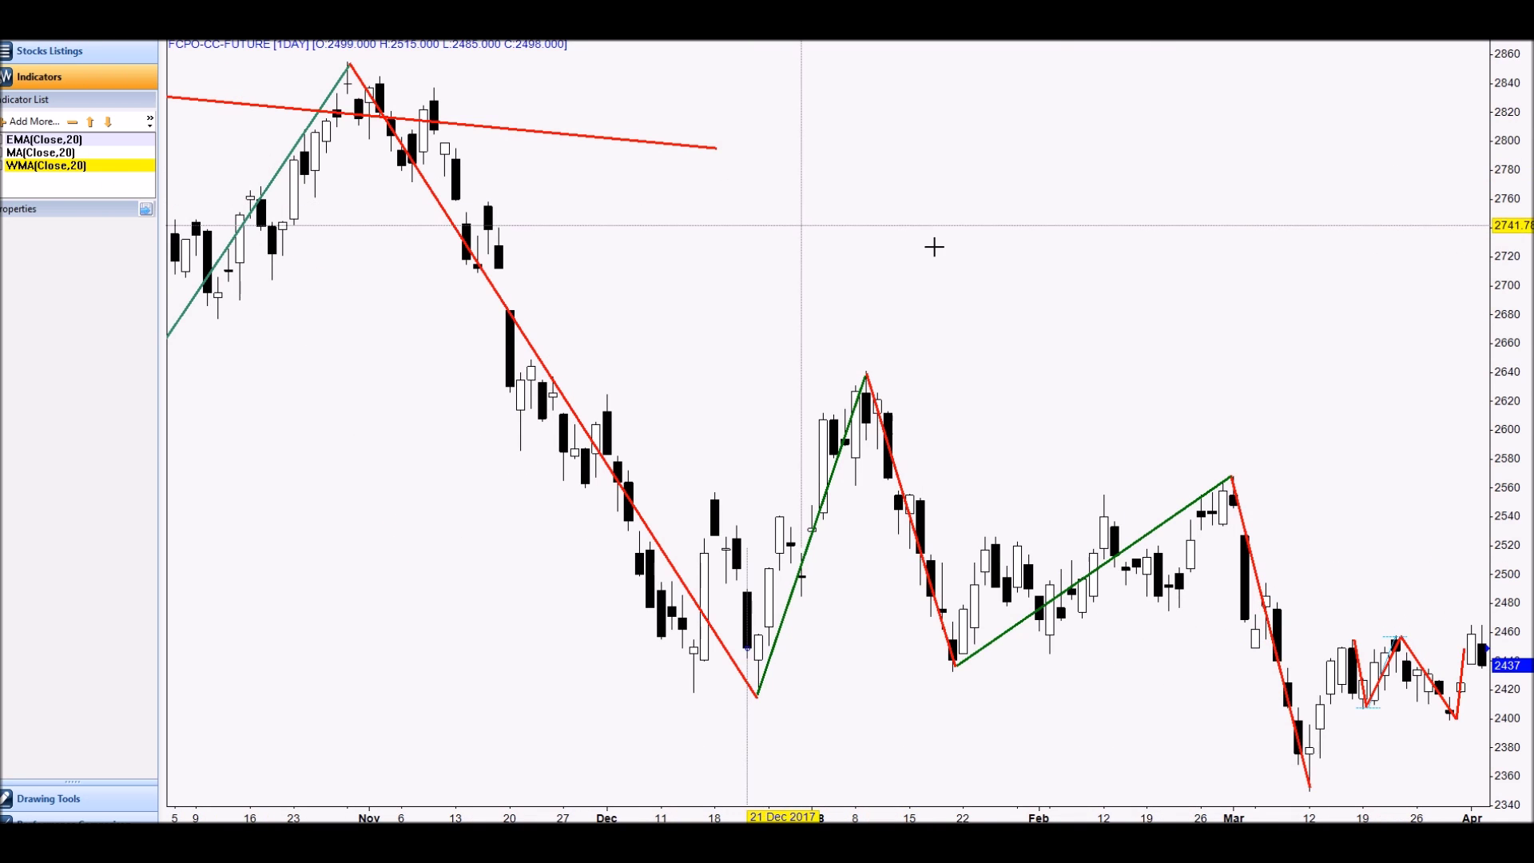
pyautogui.scroll(-3, 711, 271)
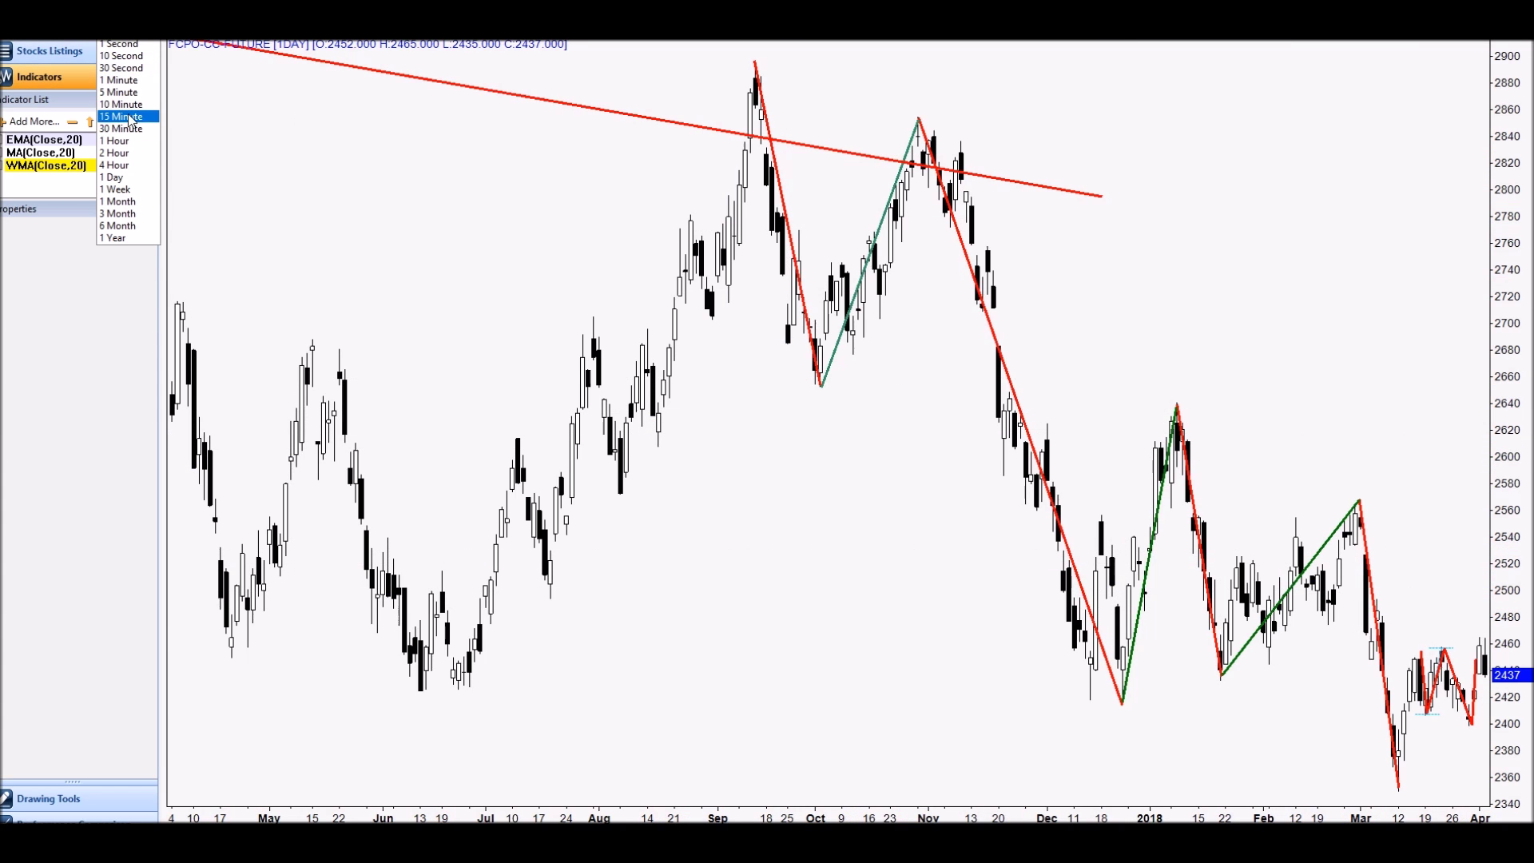
pyautogui.click(120, 140)
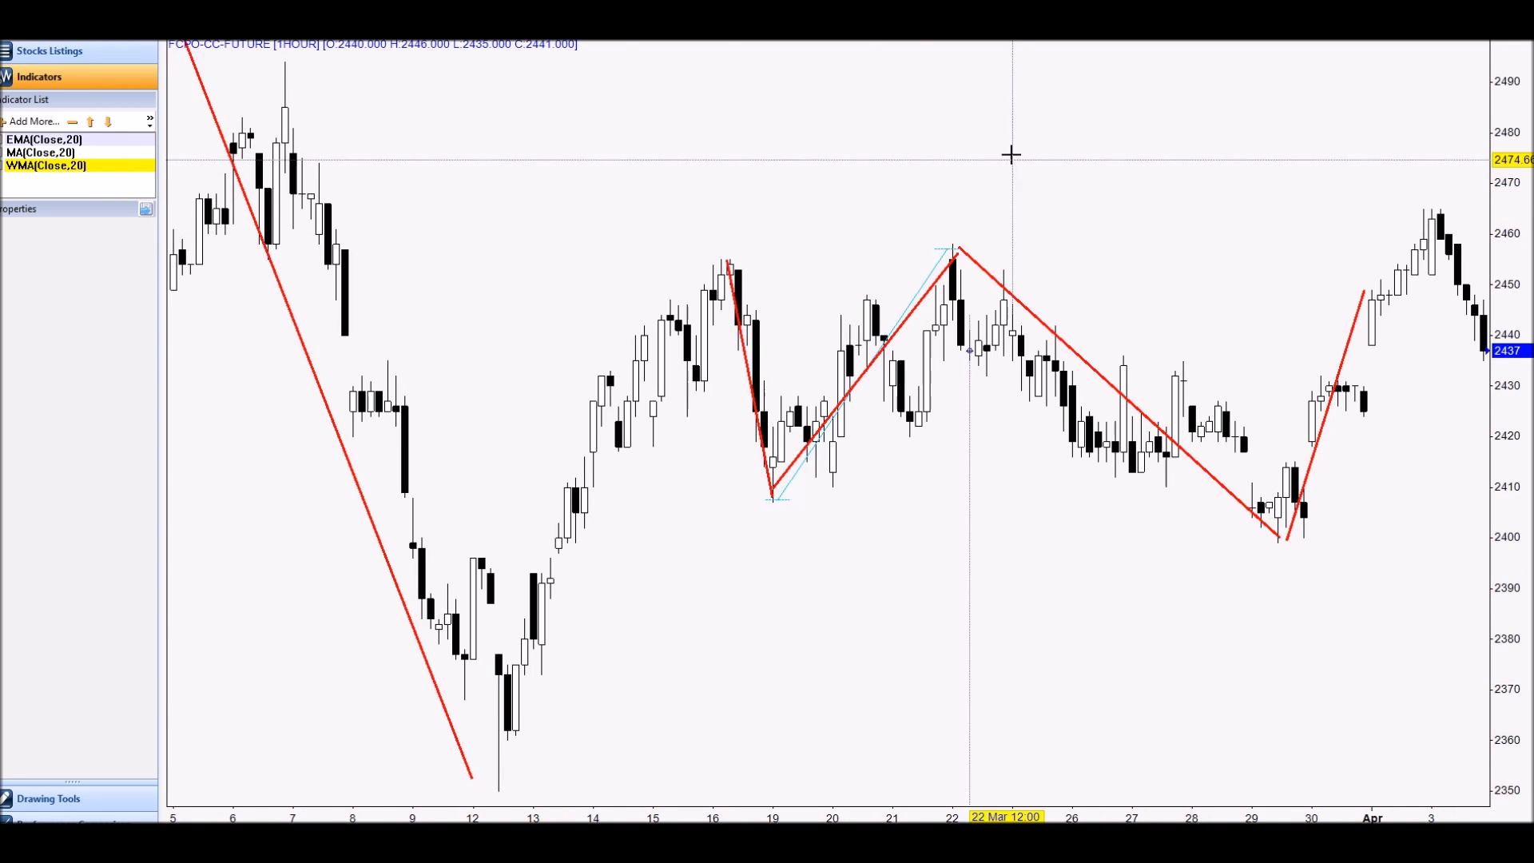
# Zoom the hourly chart out so the zigzag lines from early January to early April are visible.
pyautogui.scroll(-2, 1011, 156)
pyautogui.scroll(-1, 948, 305)
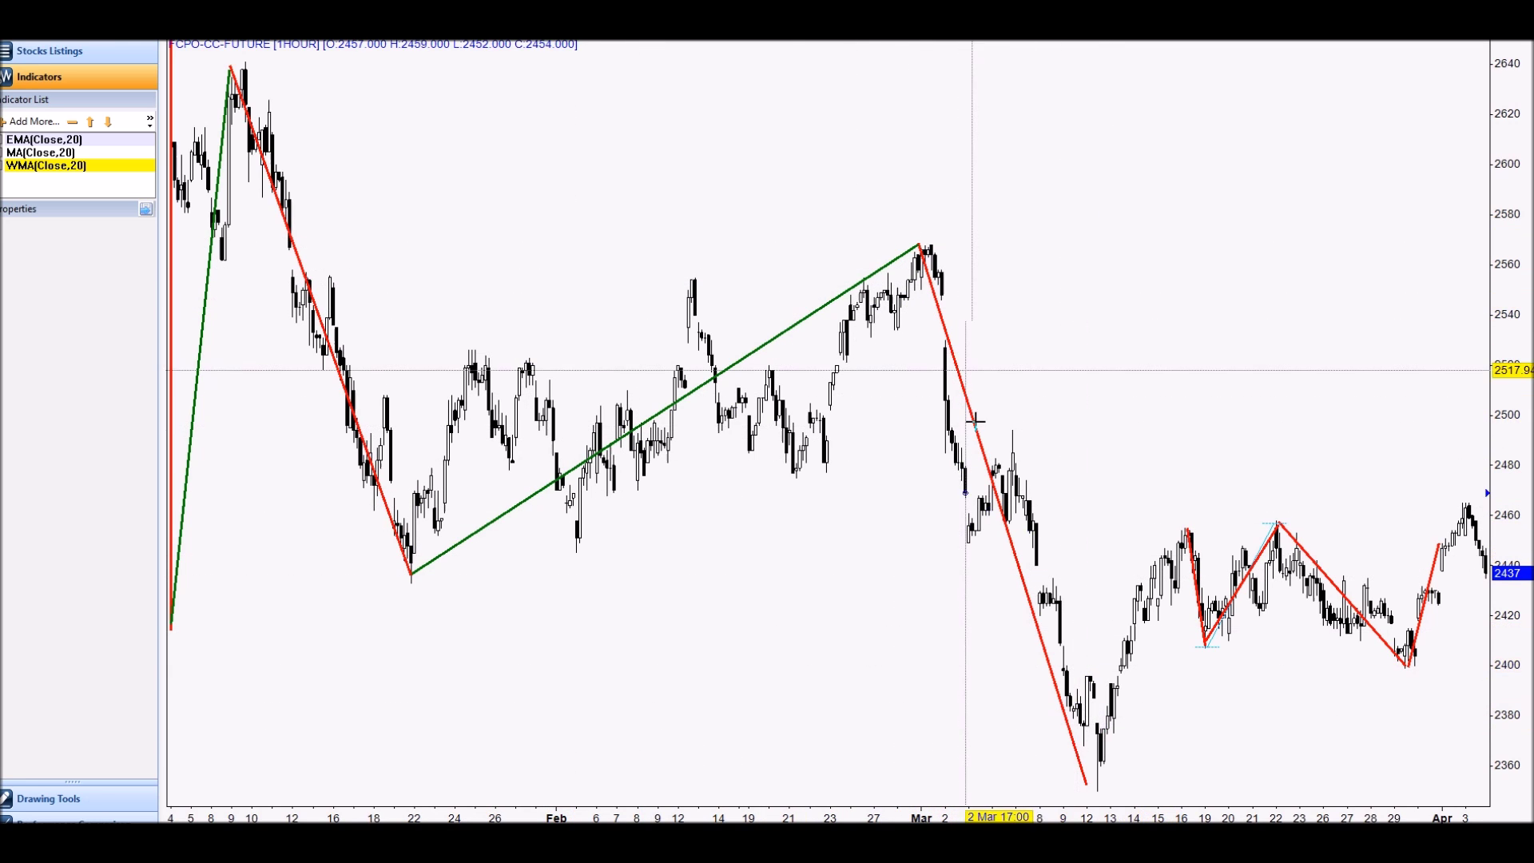
# Select the red line falling from the early-March high near 2565 to view its color and width.
pyautogui.moveTo(975, 421)
pyautogui.mouseDown()
pyautogui.moveTo(551, 311)
pyautogui.moveTo(334, 285)
pyautogui.moveTo(292, 258)
pyautogui.moveTo(739, 423)
pyautogui.moveTo(986, 447)
pyautogui.mouseUp()
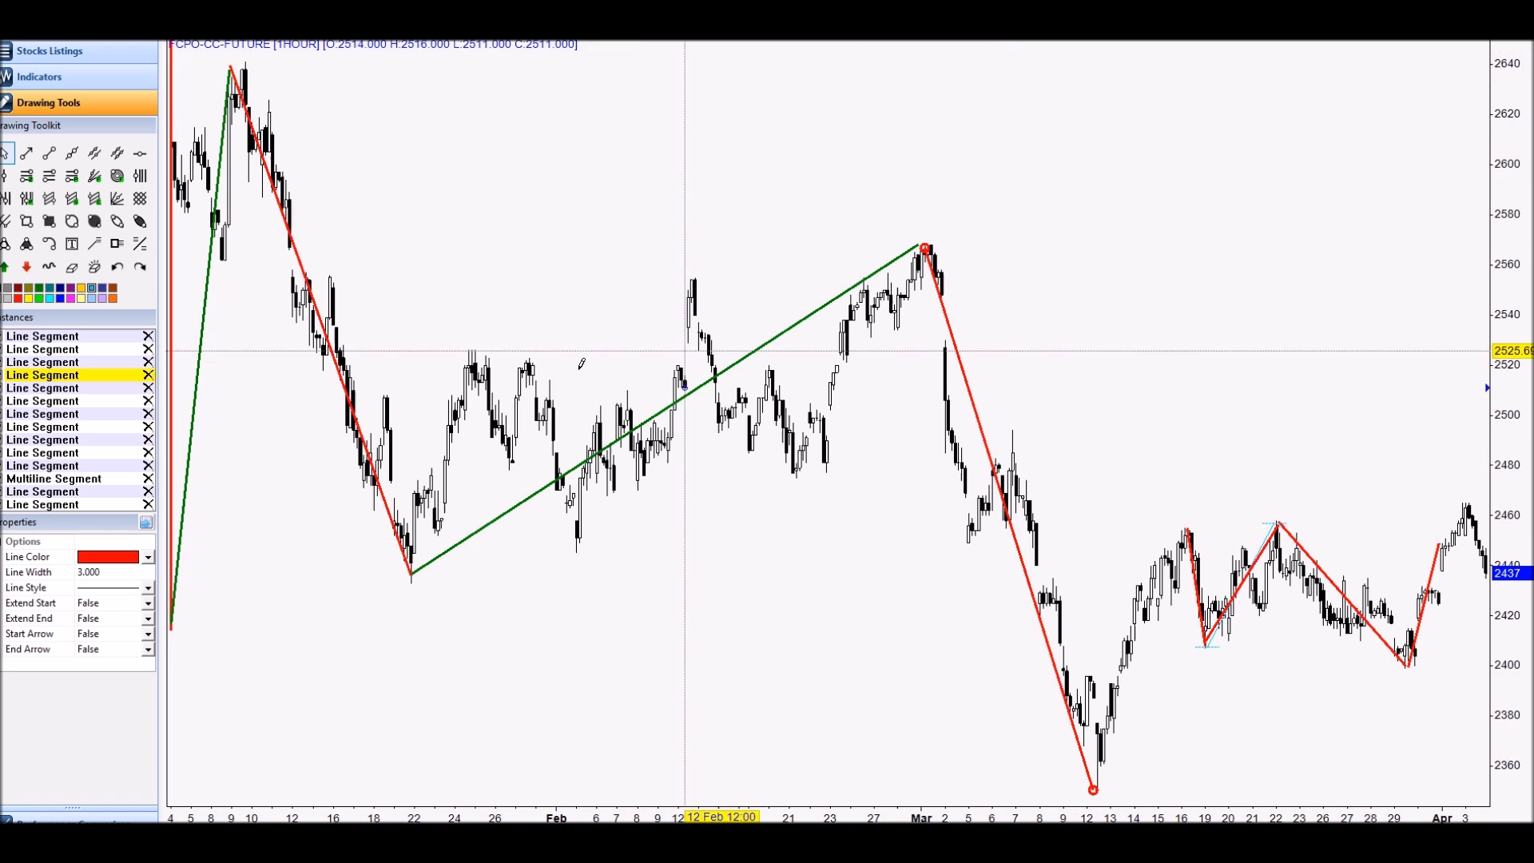
# Draw a red leg up from the 22 Jan low and another from the mid-March high to the March low.
pyautogui.moveTo(408, 573)
pyautogui.mouseDown()
pyautogui.moveTo(471, 346)
pyautogui.moveTo(577, 550)
pyautogui.moveTo(696, 275)
pyautogui.moveTo(792, 478)
pyautogui.moveTo(923, 250)
pyautogui.mouseUp()
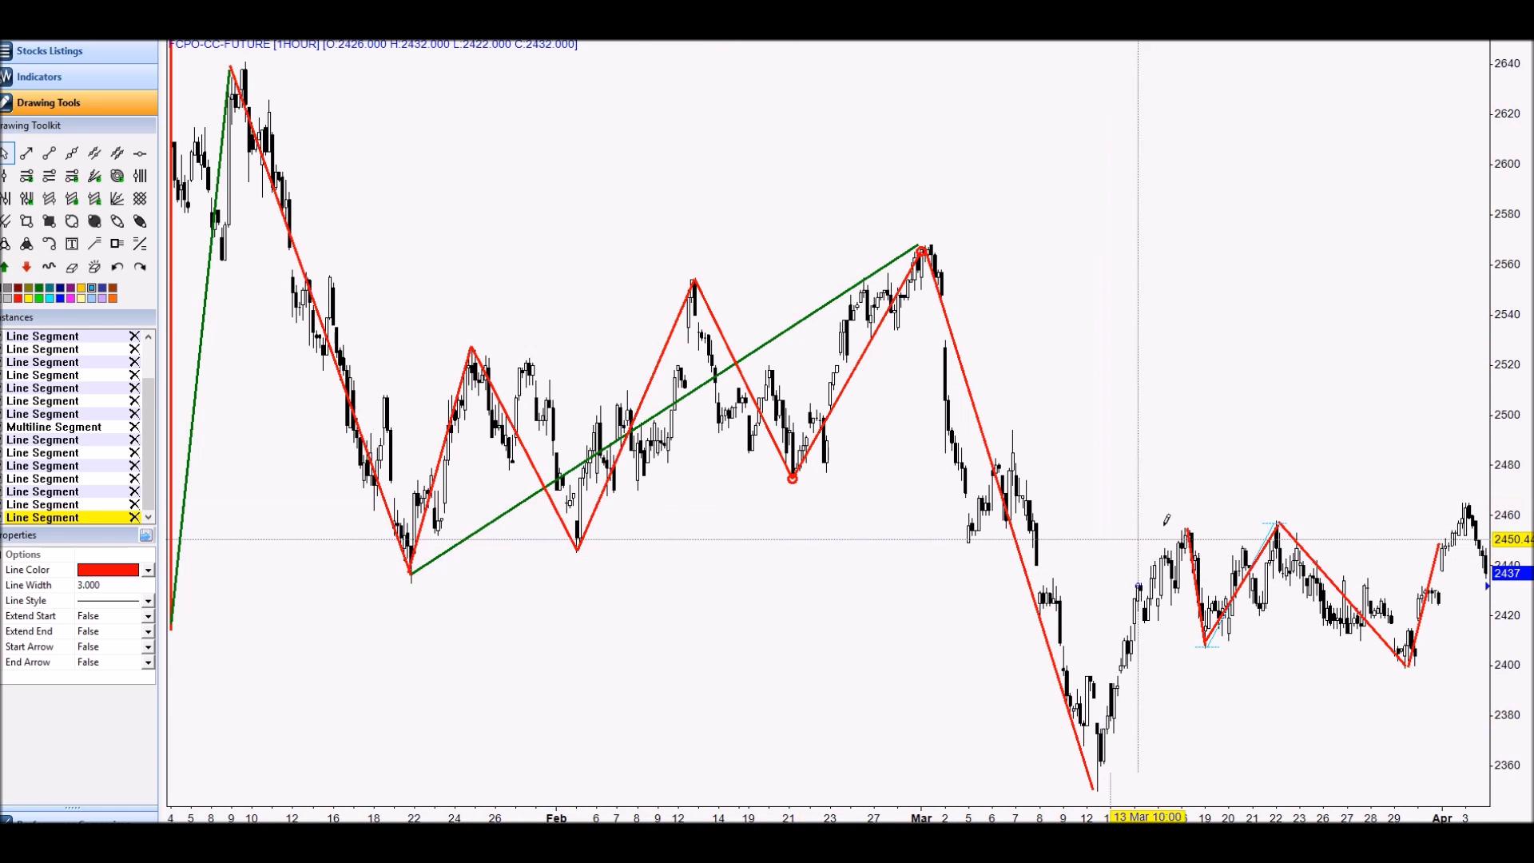
pyautogui.moveTo(1181, 529); pyautogui.dragTo(1173, 550)
pyautogui.moveTo(1155, 631); pyautogui.dragTo(1094, 789)
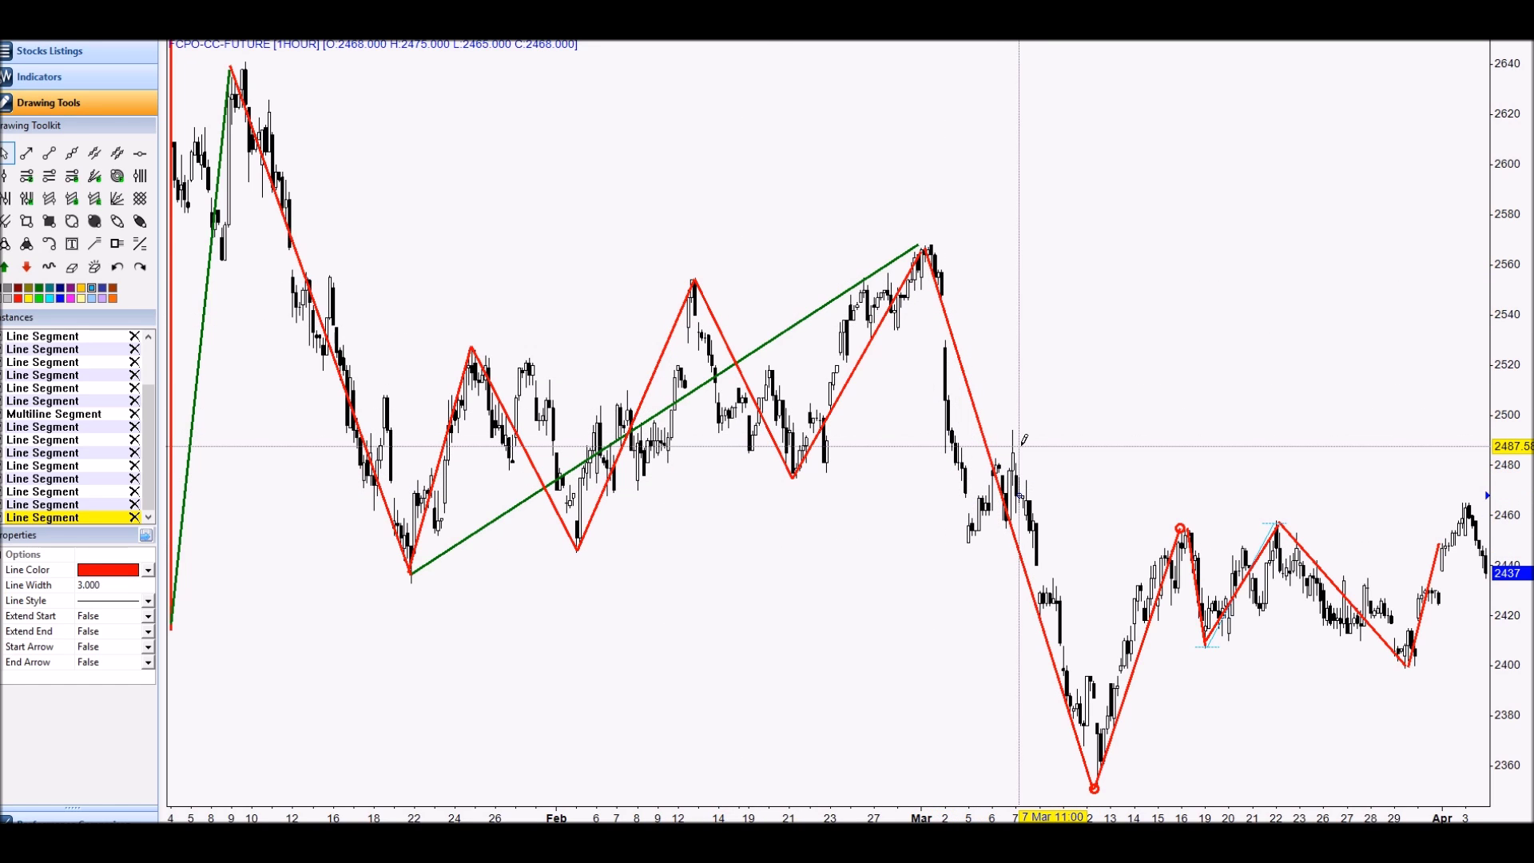
# Zoom into March onward and shift right to leave empty space after the last candle.
pyautogui.click(1102, 298)
pyautogui.moveTo(1040, 651); pyautogui.dragTo(1422, 648)
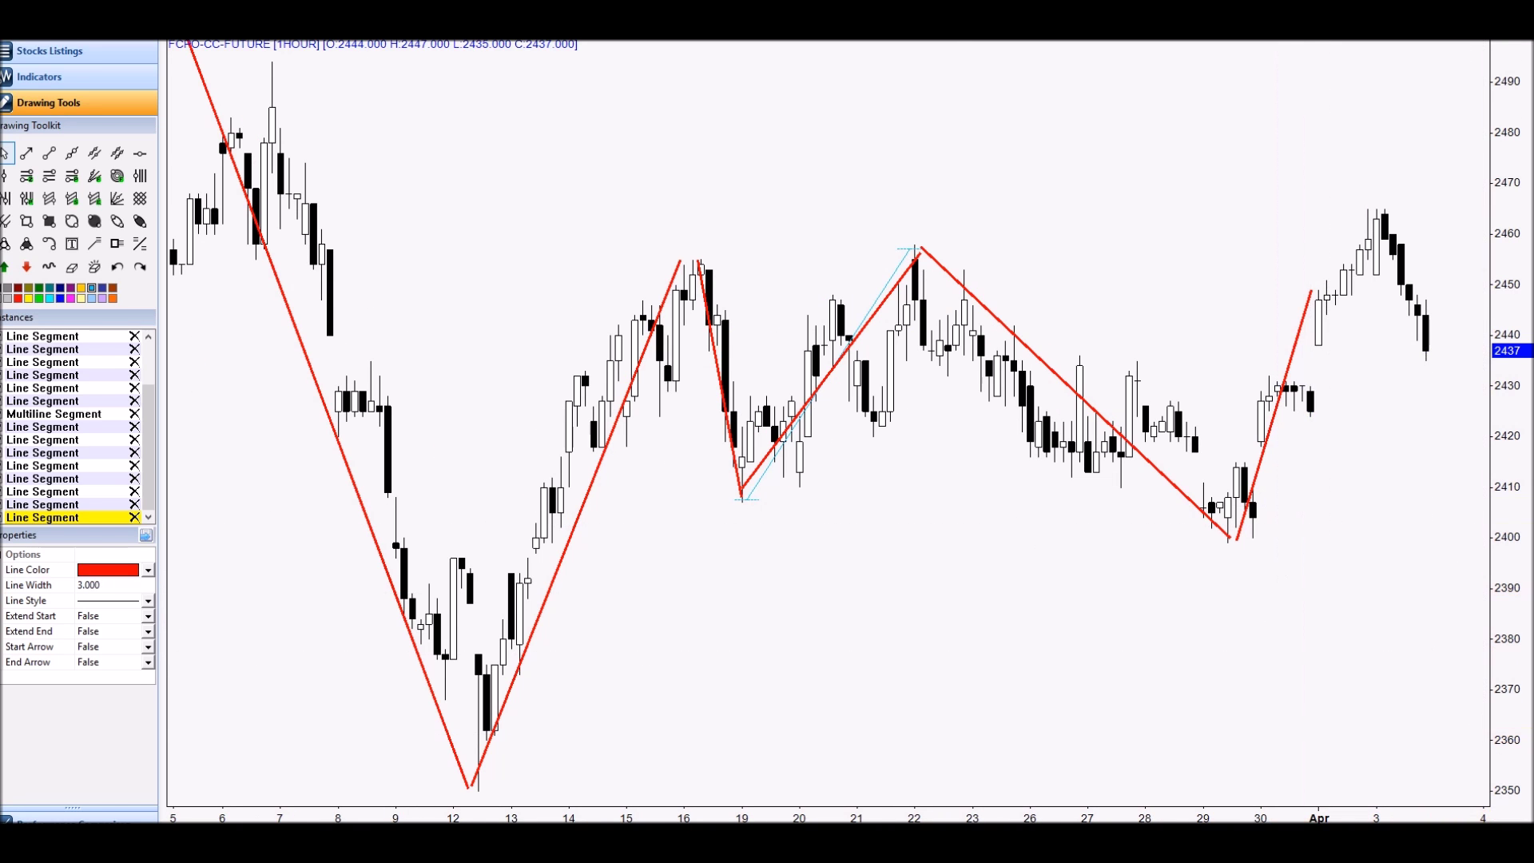
pyautogui.press('Right')
pyautogui.press('Right')
pyautogui.press('Right')
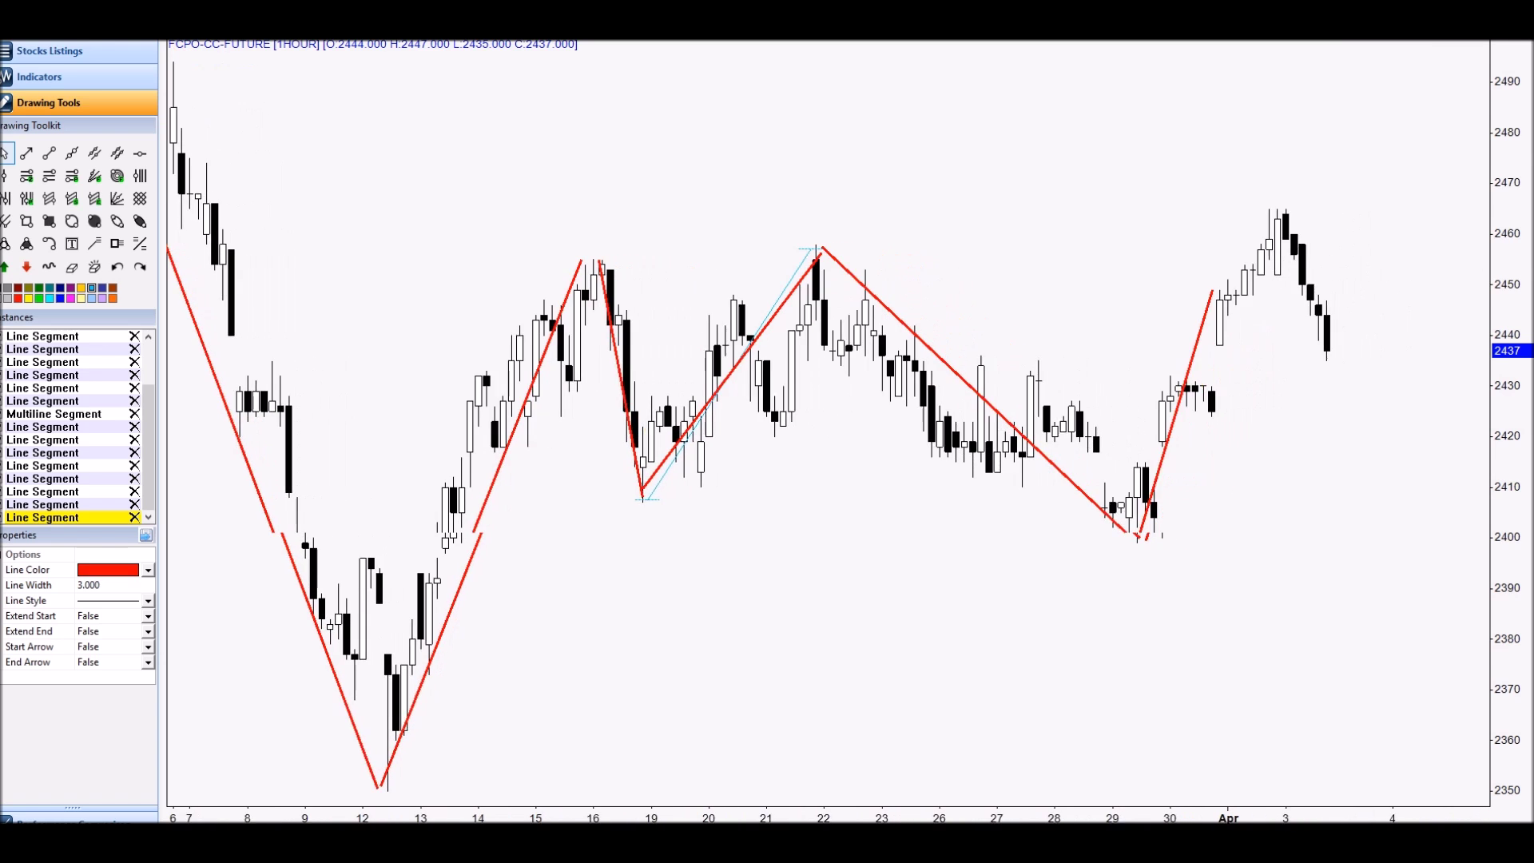
pyautogui.press('Right')
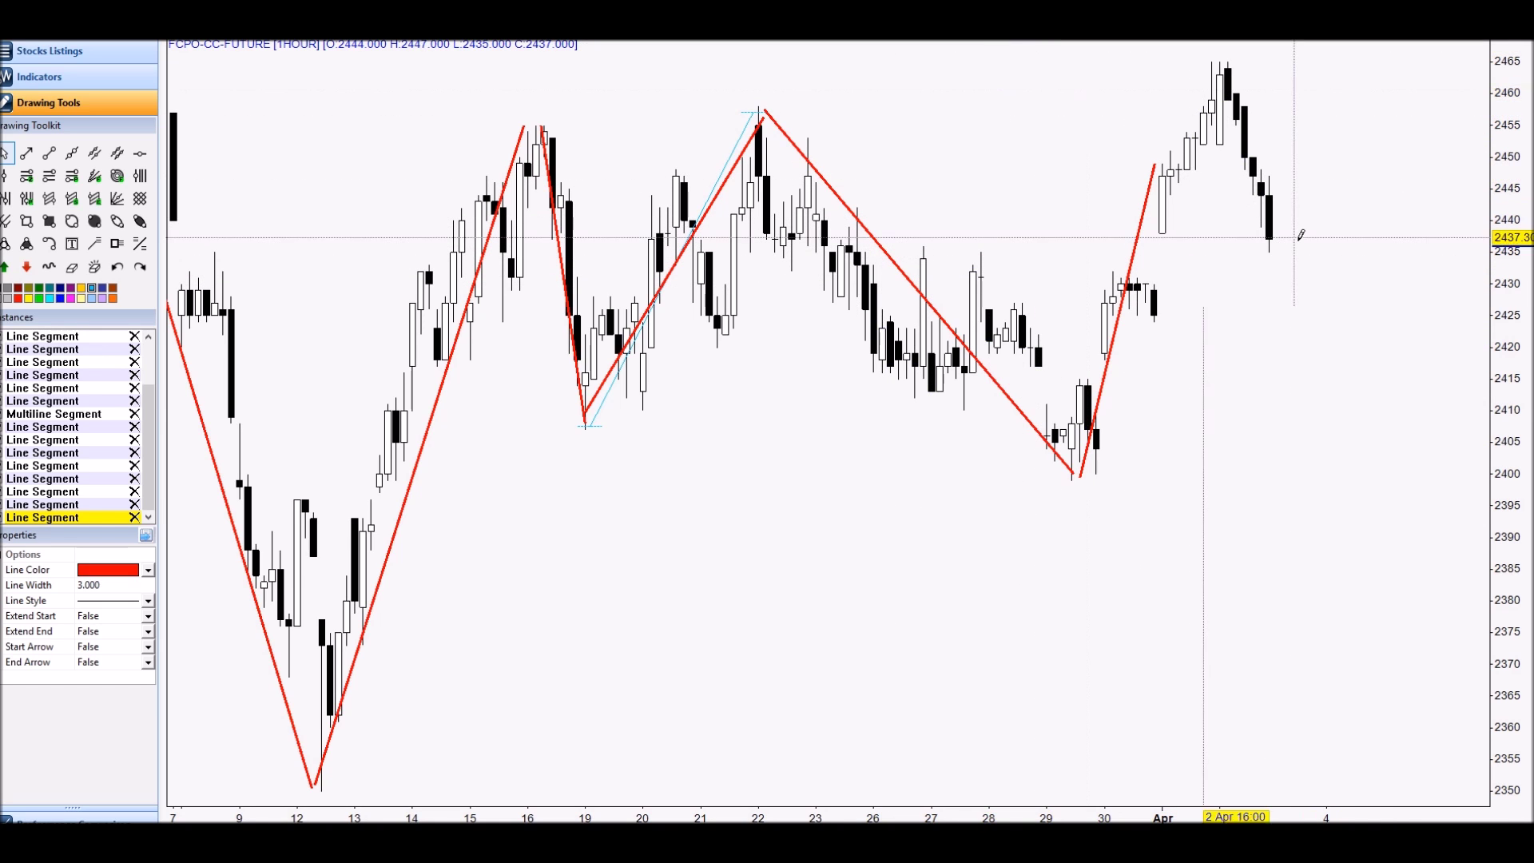
# Draw red projected legs from the last candle down to 2420, up to 2440, then down to 2368.
pyautogui.moveTo(1271, 244); pyautogui.dragTo(1287, 342)
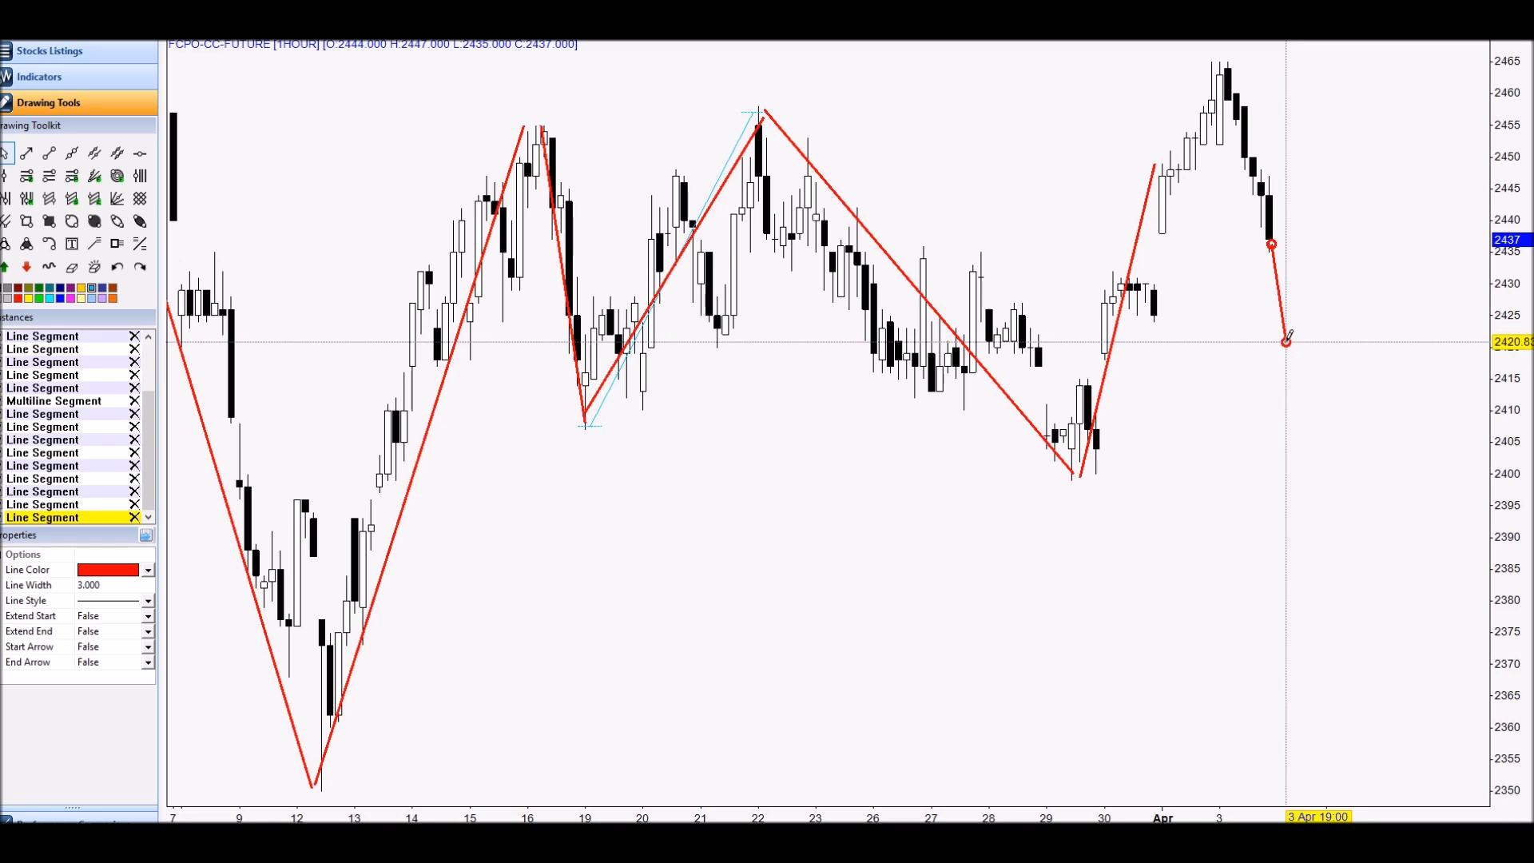
pyautogui.moveTo(1286, 341); pyautogui.dragTo(1448, 216)
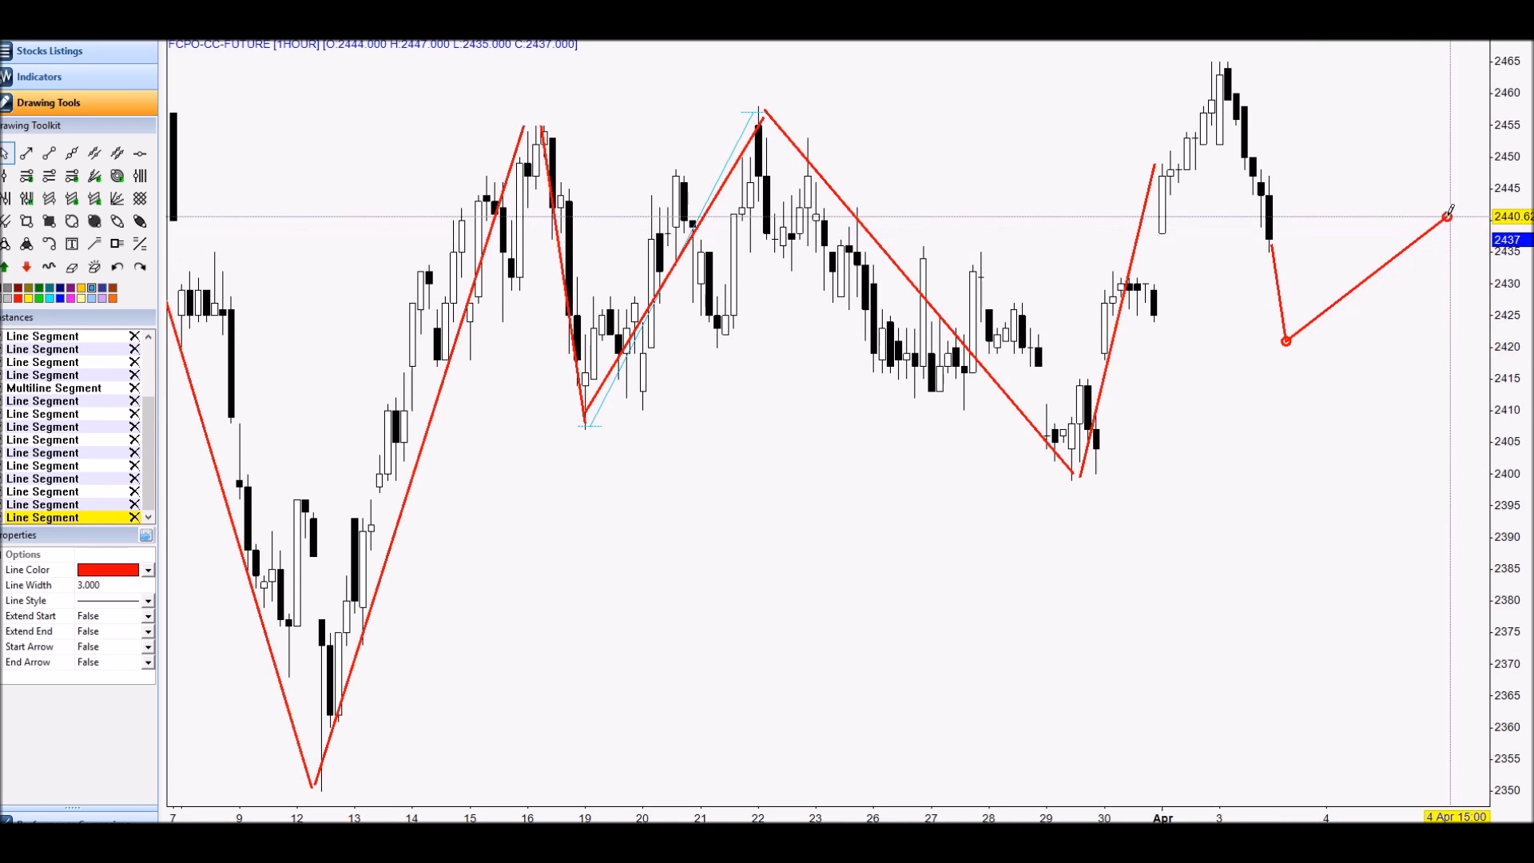
pyautogui.moveTo(1483, 339); pyautogui.dragTo(1482, 674)
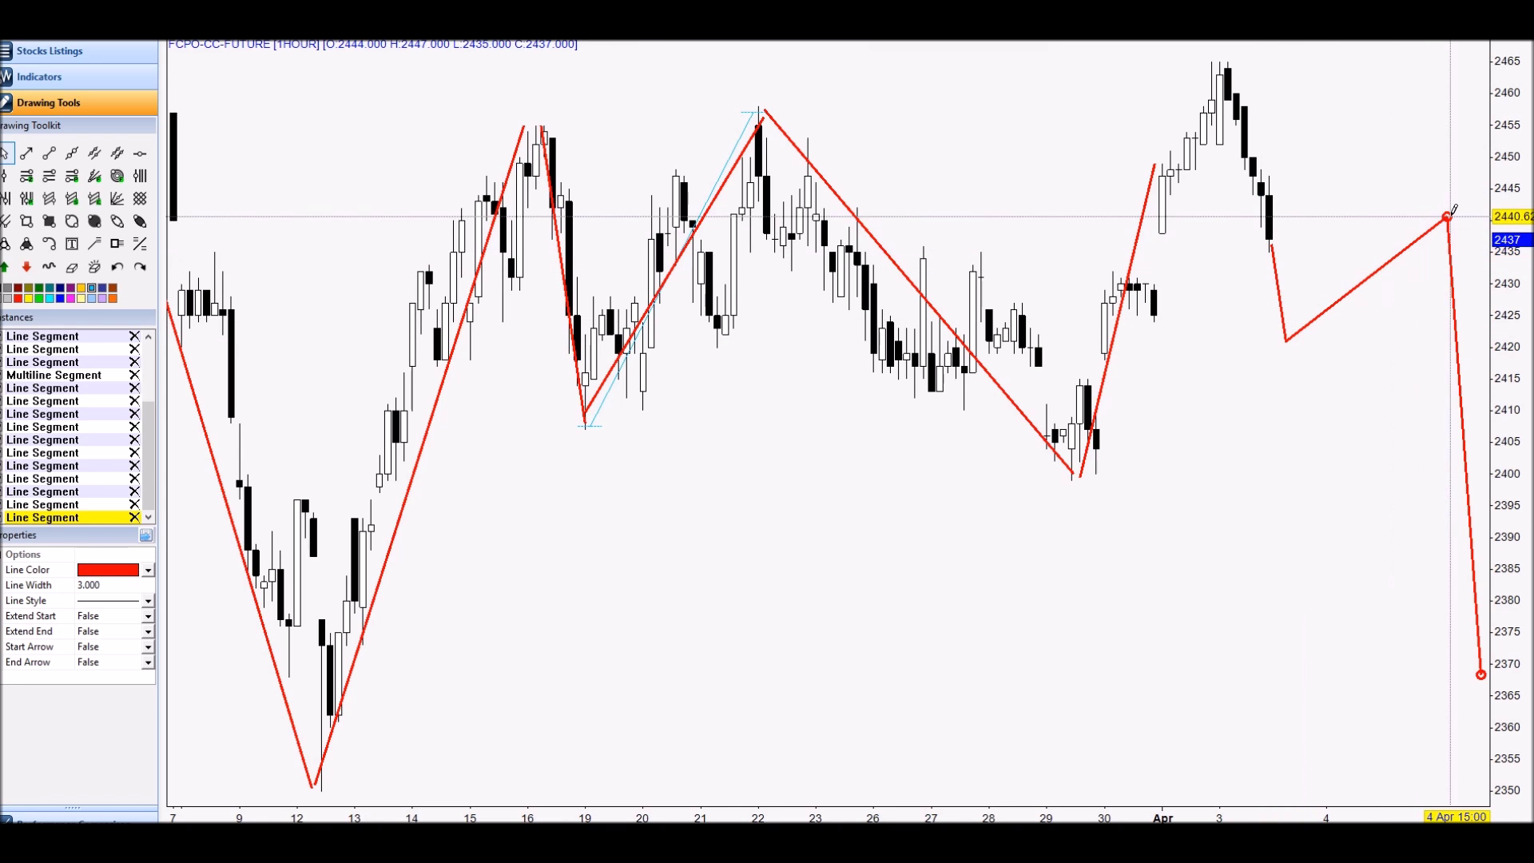
# Draw a dark green leg from the last candle down to about 2400.
pyautogui.moveTo(1262, 248); pyautogui.dragTo(1290, 462)
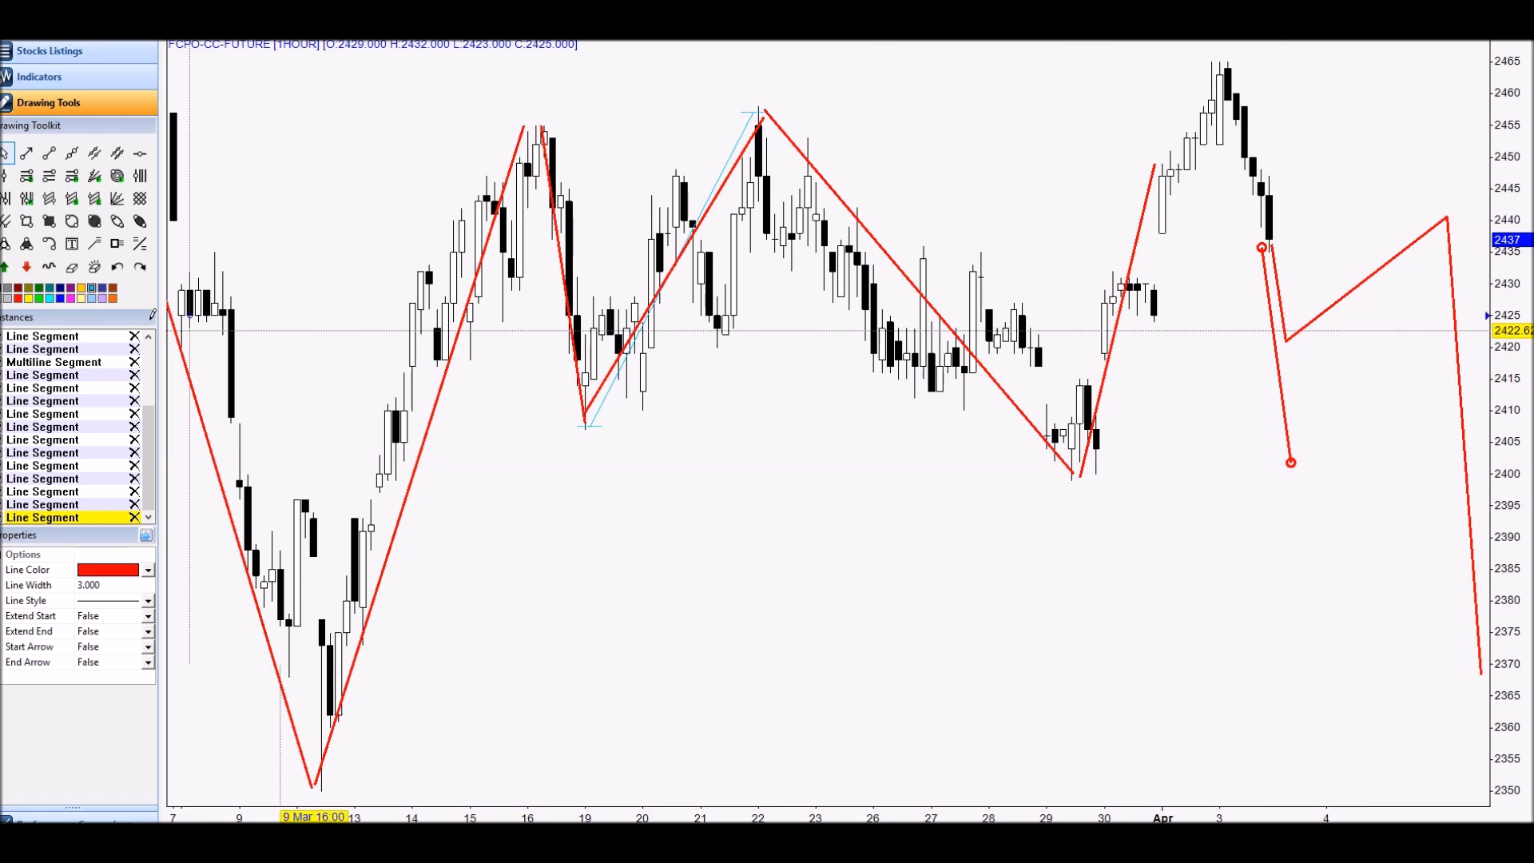
pyautogui.click(148, 571)
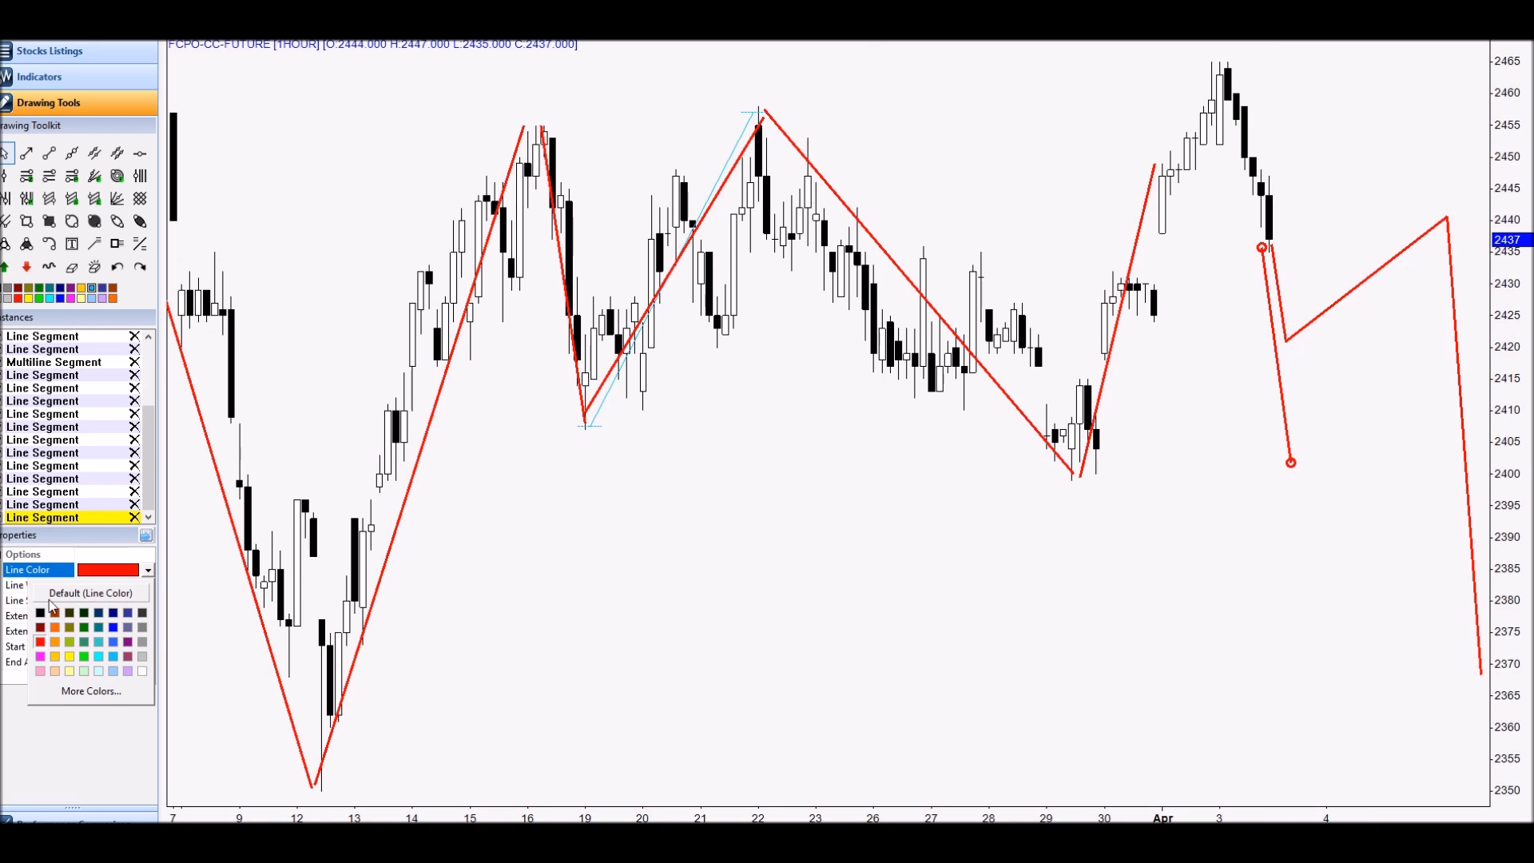
pyautogui.click(81, 628)
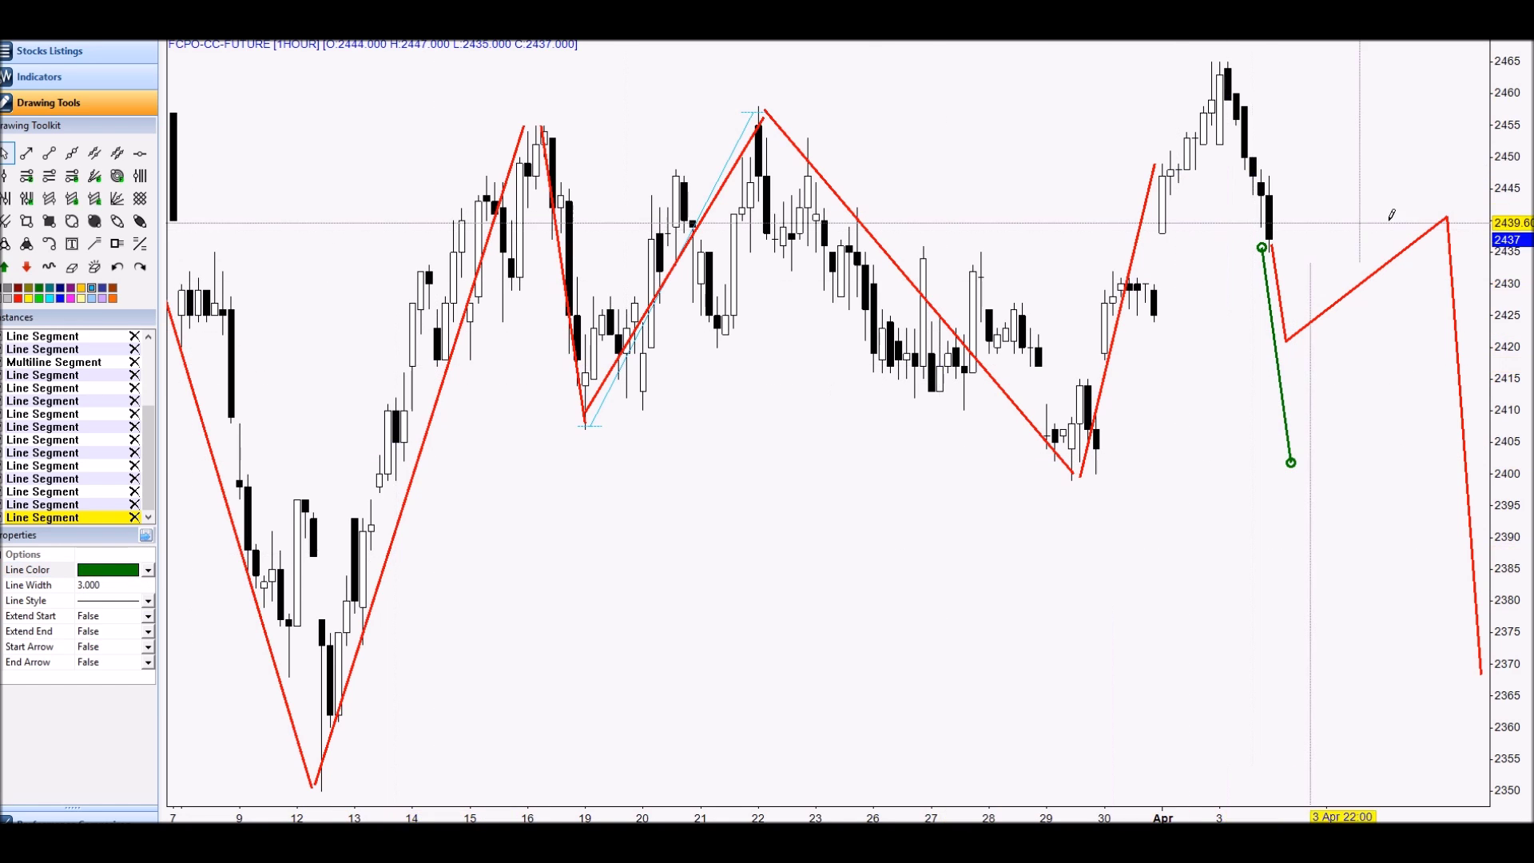
# Connect the ~2400 low to the 2440 projected peak with a sea green leg.
pyautogui.moveTo(1443, 213)
pyautogui.mouseDown()
pyautogui.moveTo(1395, 316)
pyautogui.moveTo(1292, 457)
pyautogui.mouseUp()
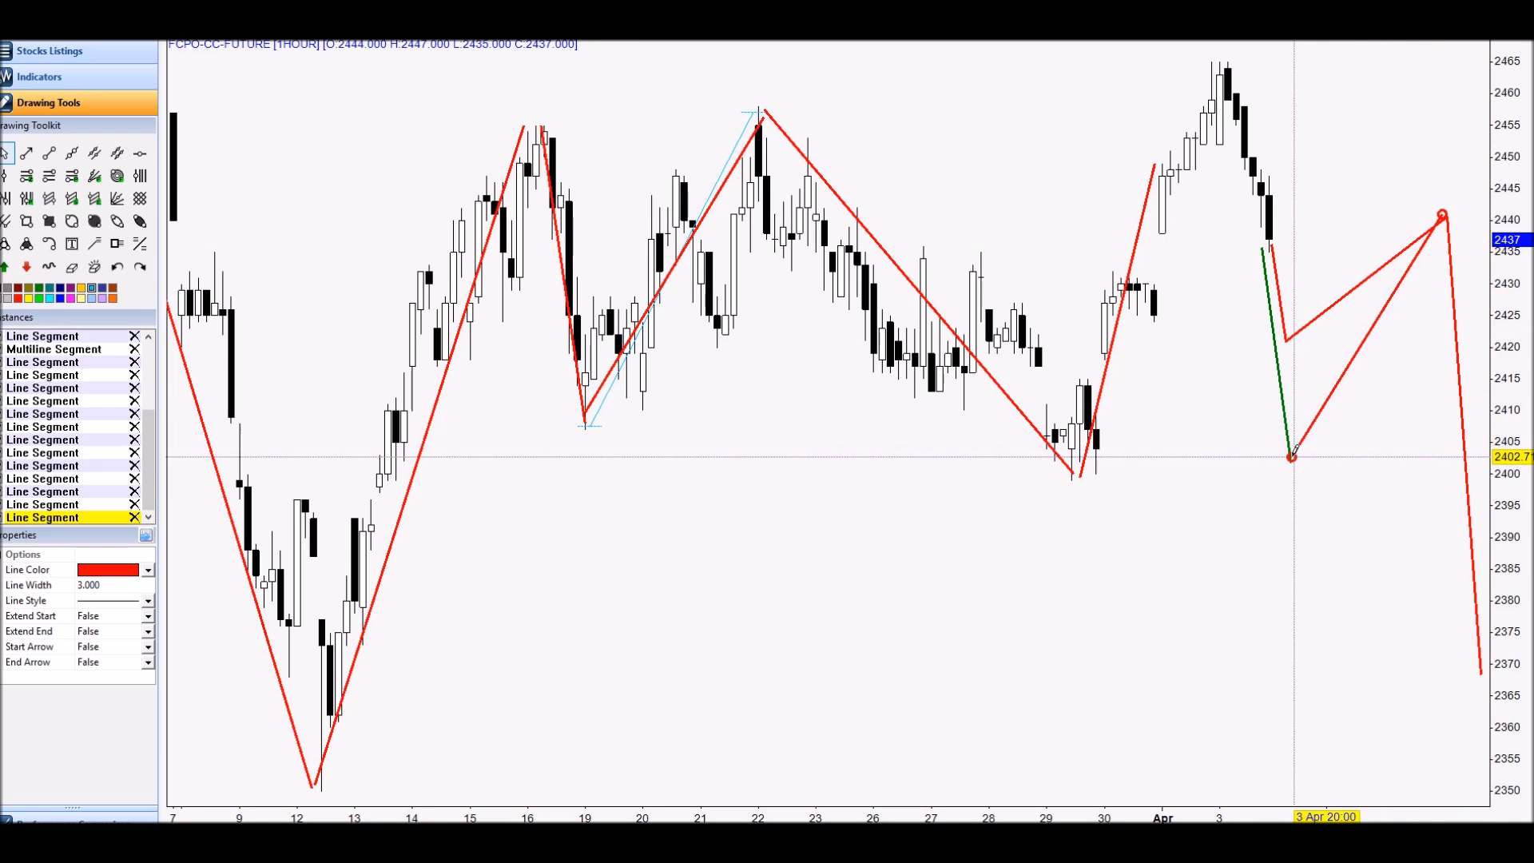
pyautogui.click(147, 571)
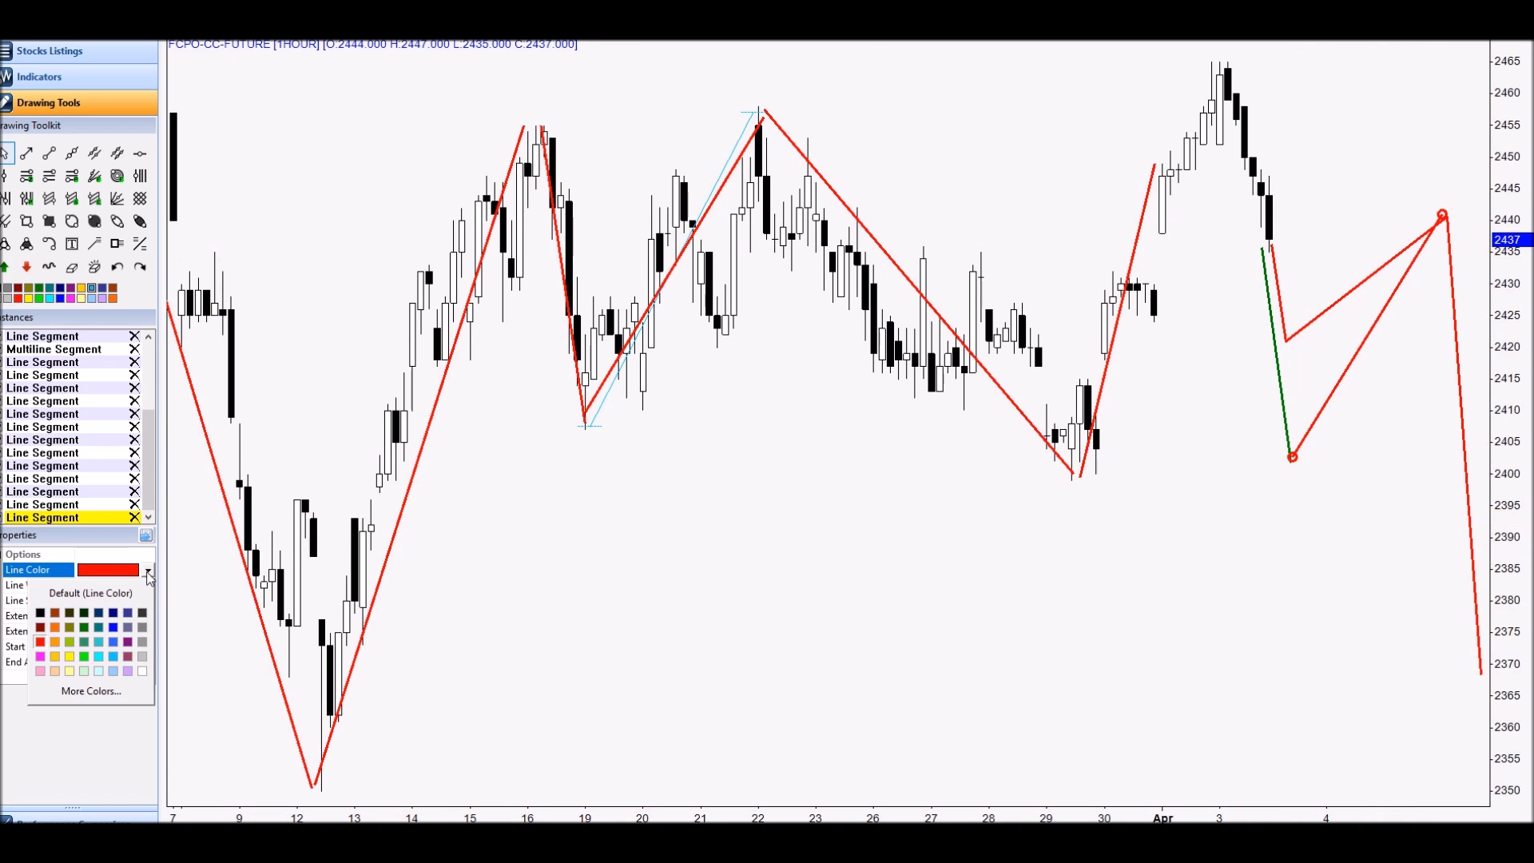
pyautogui.click(86, 643)
# Draw a green leg from 2440 down to about 2358, then pull the red drop's end up to about 2400.
pyautogui.moveTo(1441, 216)
pyautogui.mouseDown()
pyautogui.moveTo(1435, 651)
pyautogui.moveTo(1443, 715)
pyautogui.moveTo(1469, 733)
pyautogui.mouseUp()
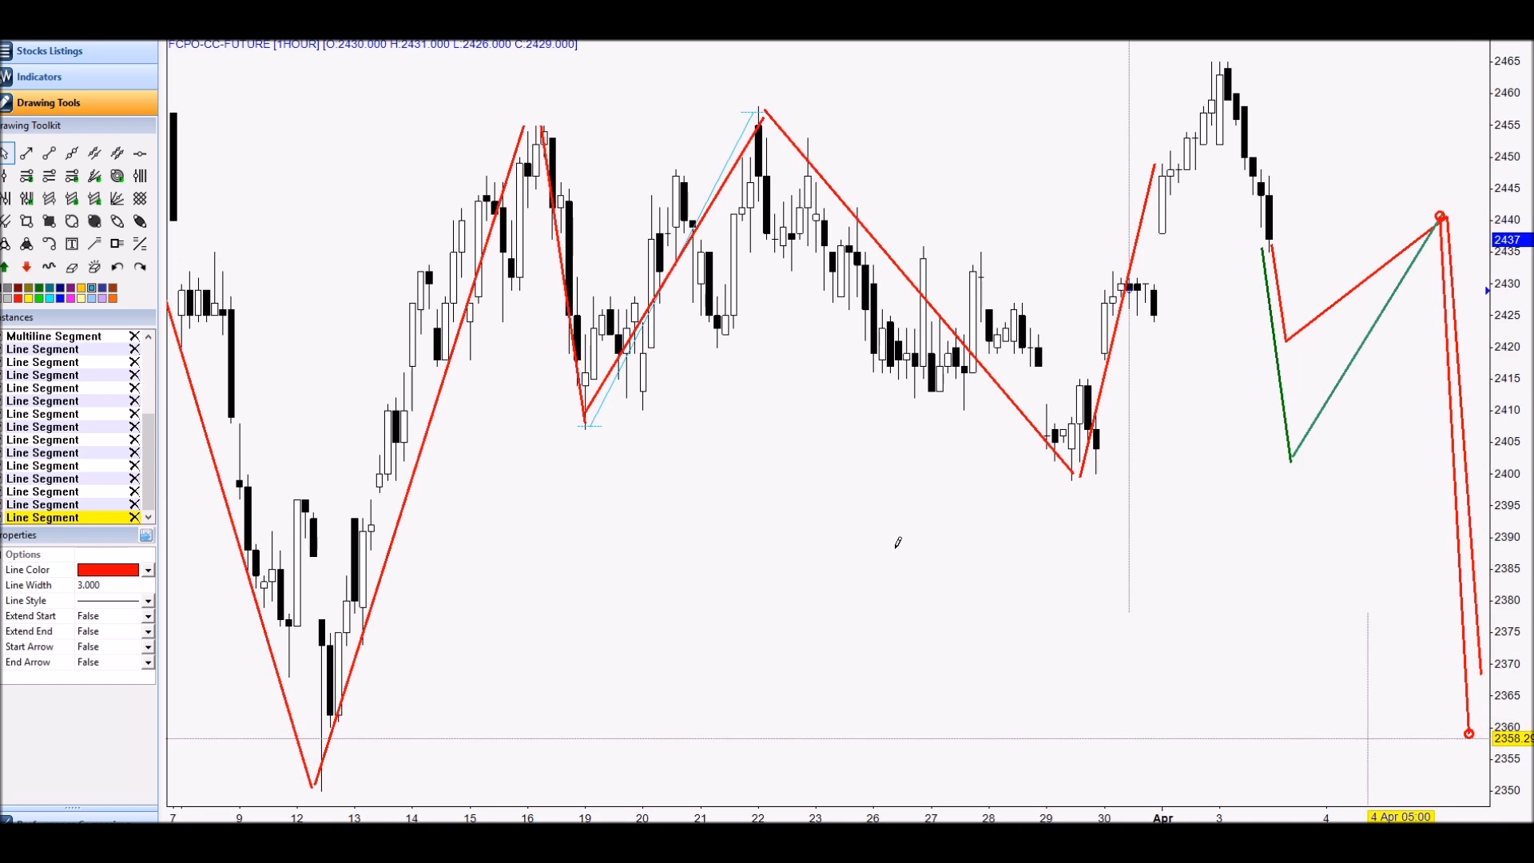
pyautogui.click(154, 574)
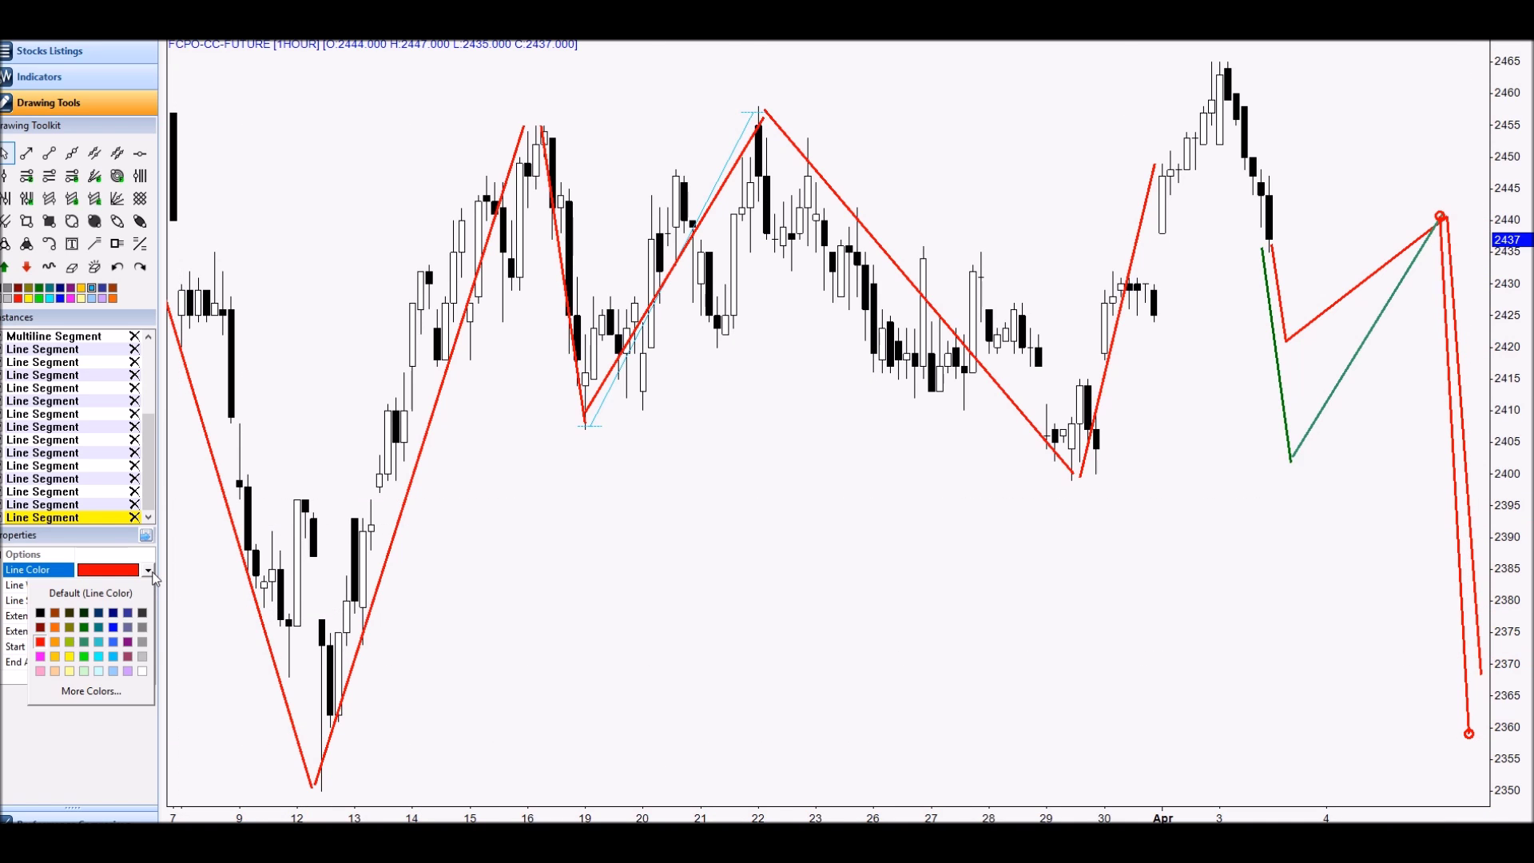
pyautogui.click(154, 574)
pyautogui.click(149, 572)
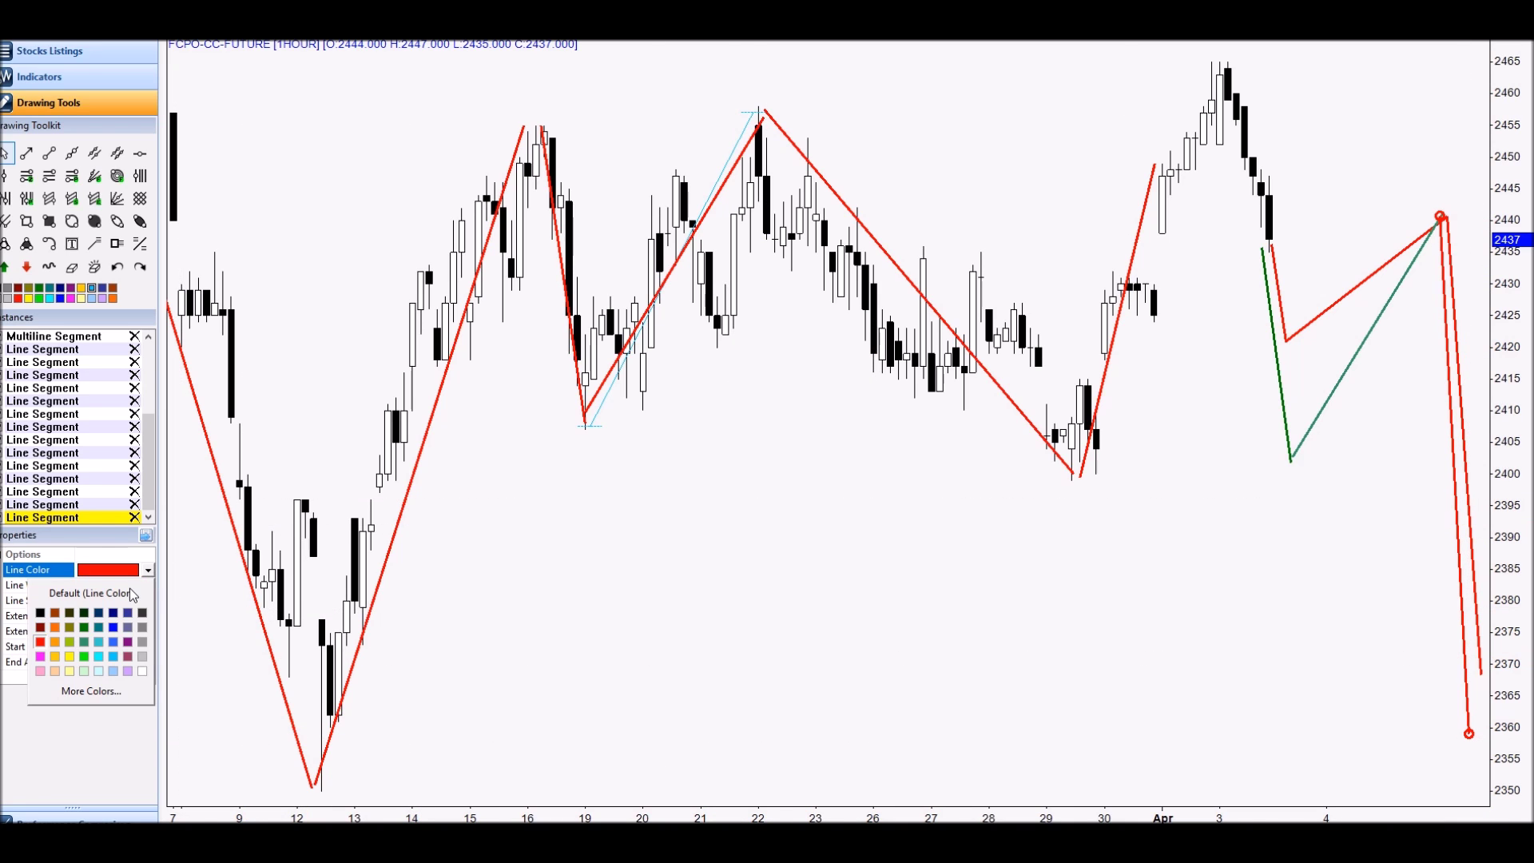
pyautogui.click(85, 643)
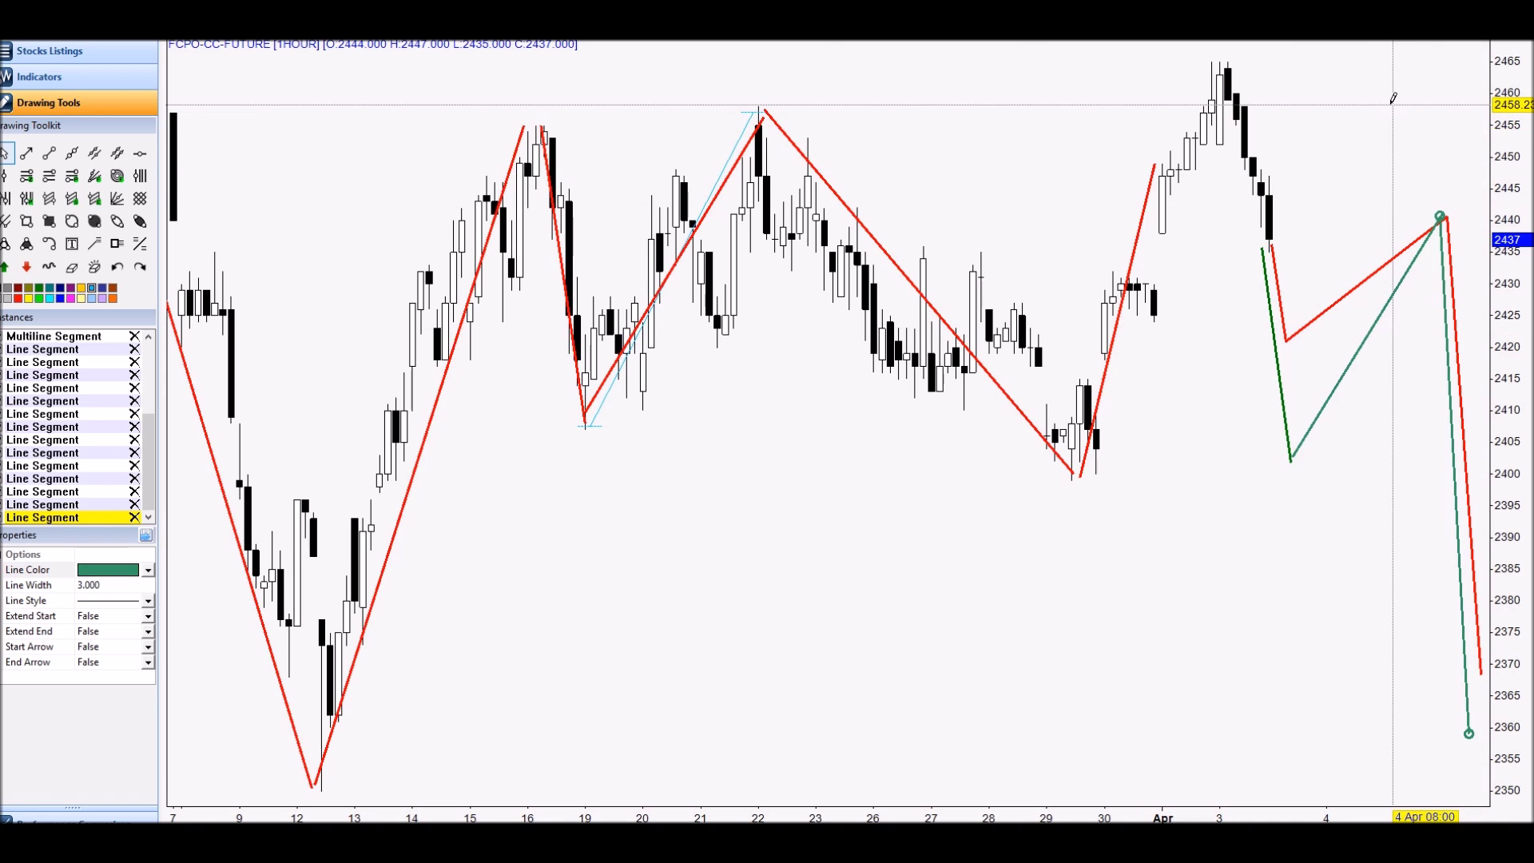
pyautogui.click(1468, 505)
pyautogui.moveTo(1481, 675); pyautogui.dragTo(1476, 451)
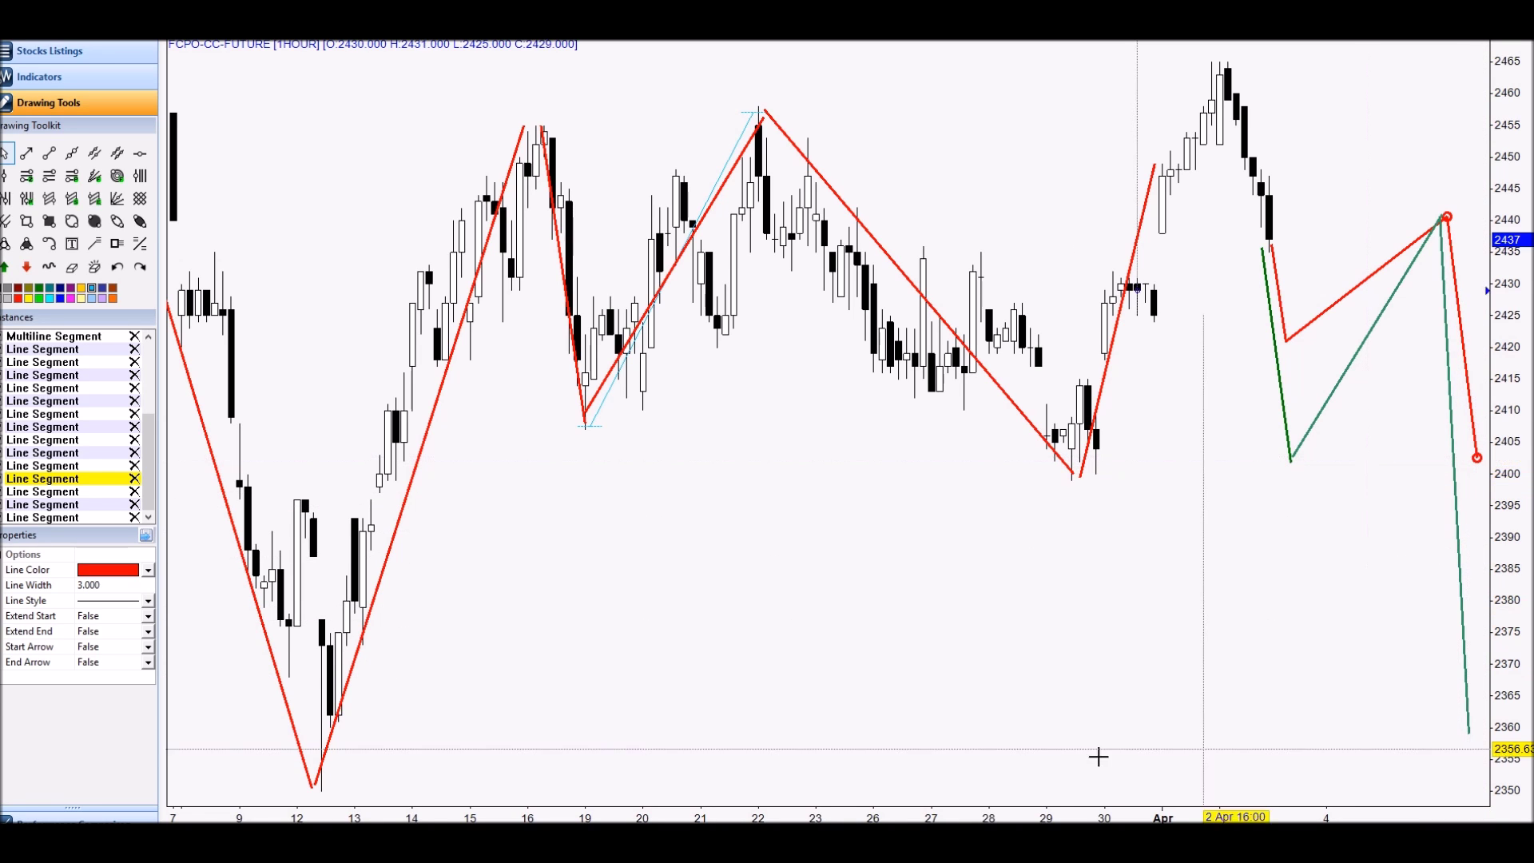